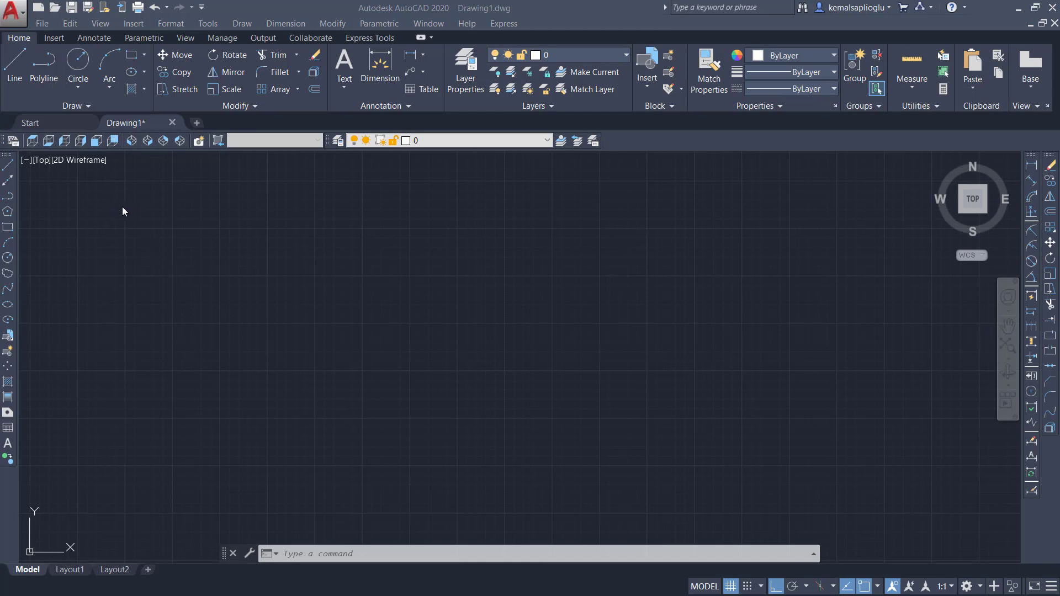
# Step: Draw a centre-based ellipse at the canvas middle with half-axes of 100 and 50
pyautogui.click(144, 71)
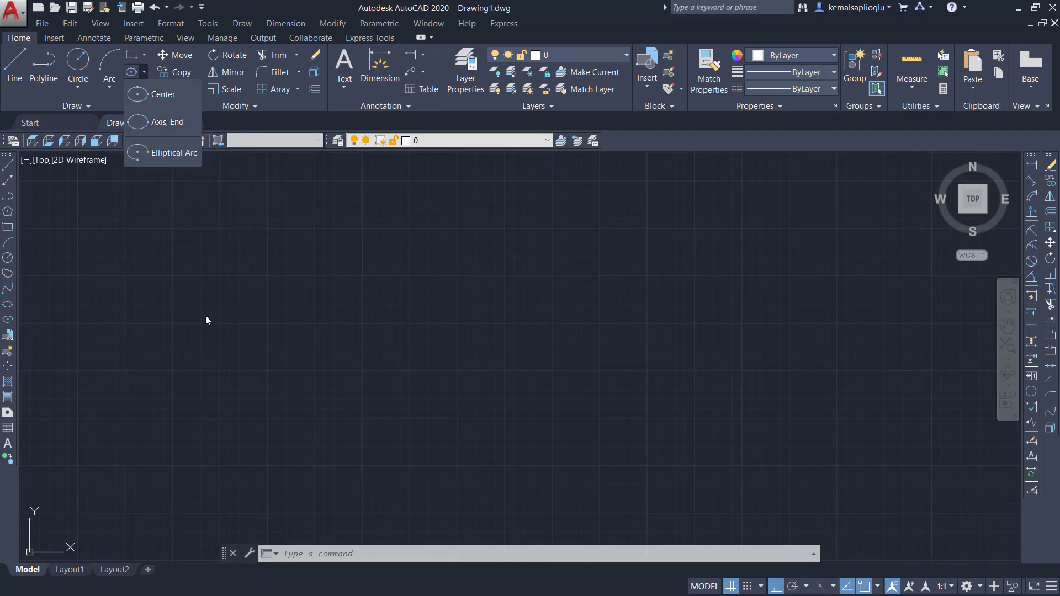
pyautogui.click(8, 307)
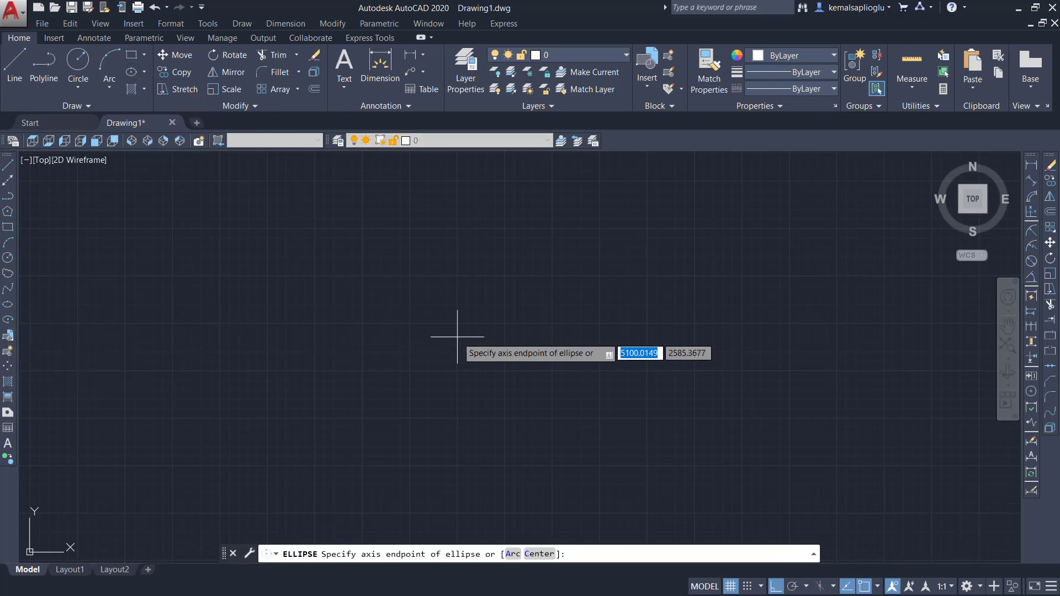
pyautogui.write('c')
pyautogui.press('Return')
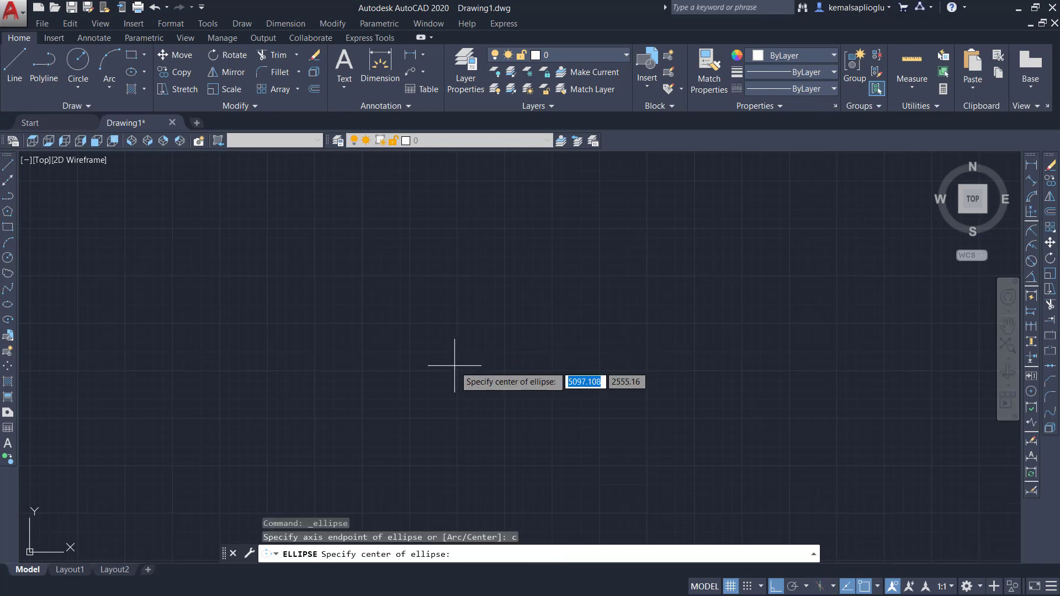
pyautogui.click(455, 365)
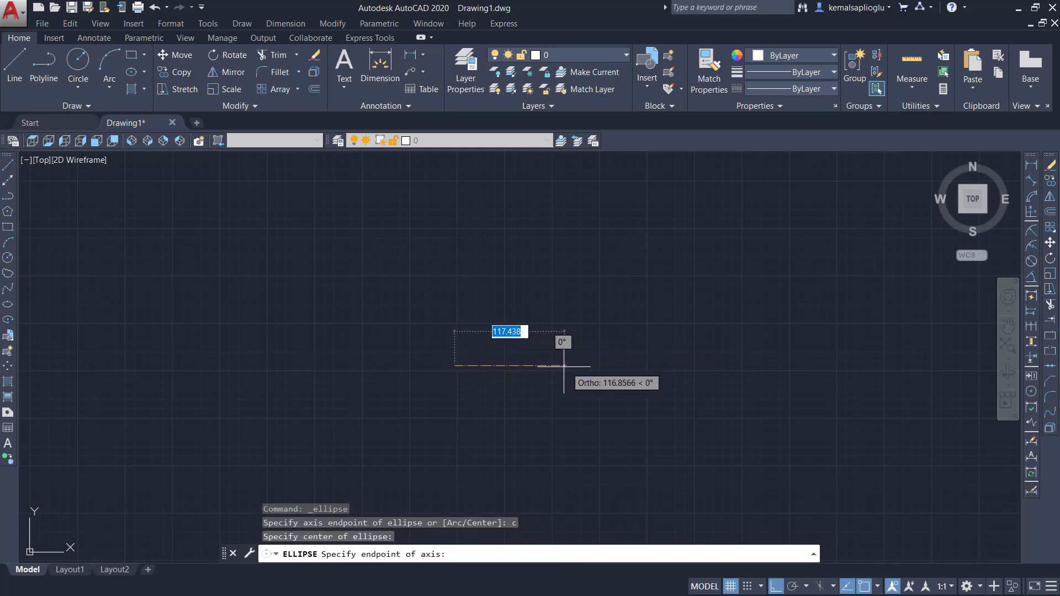
pyautogui.write('100')
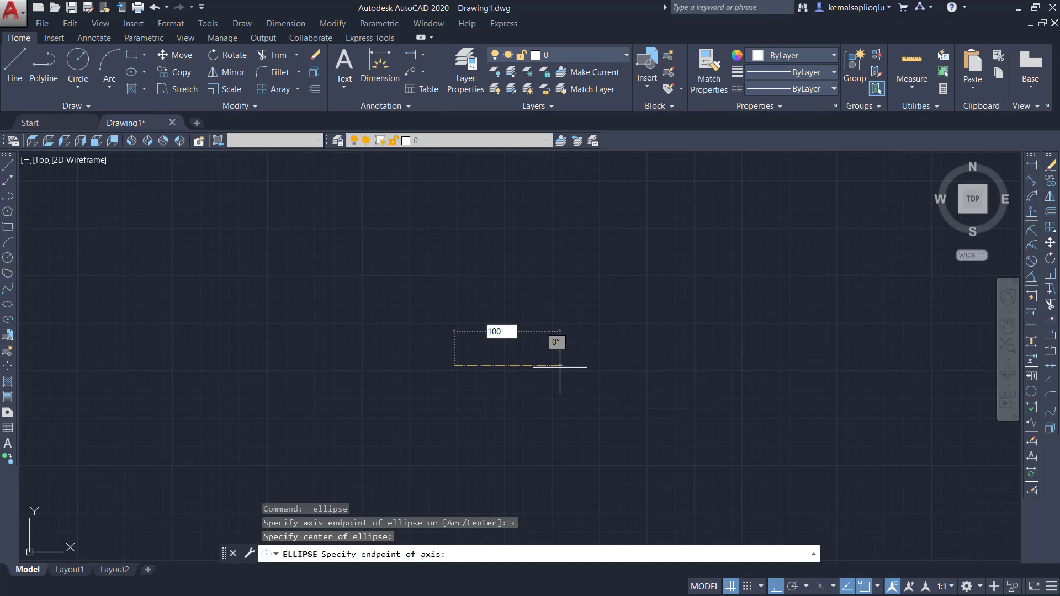
pyautogui.press('Return')
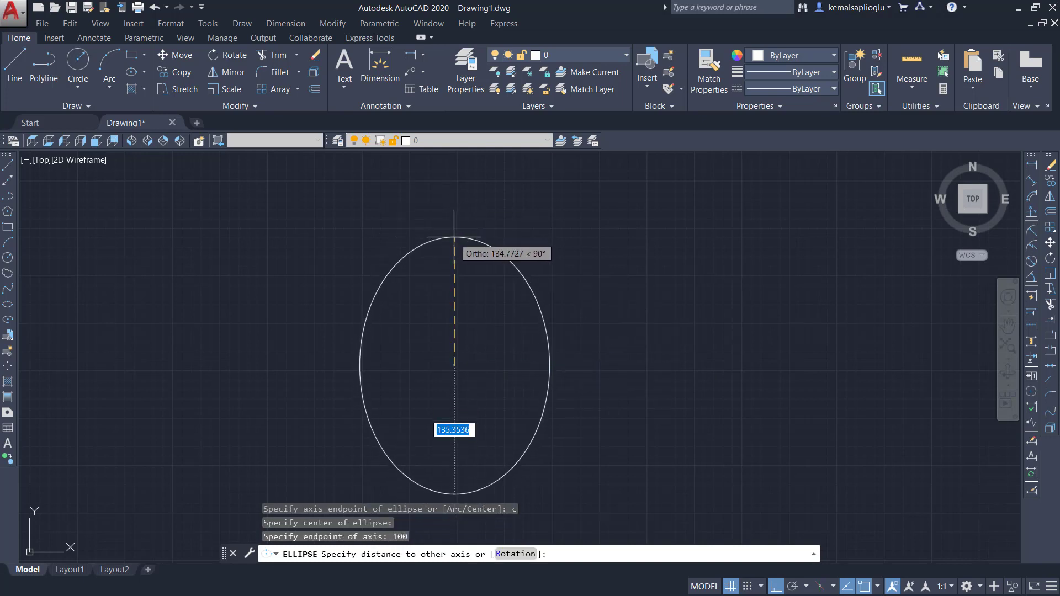
pyautogui.write('50')
pyautogui.press('Return')
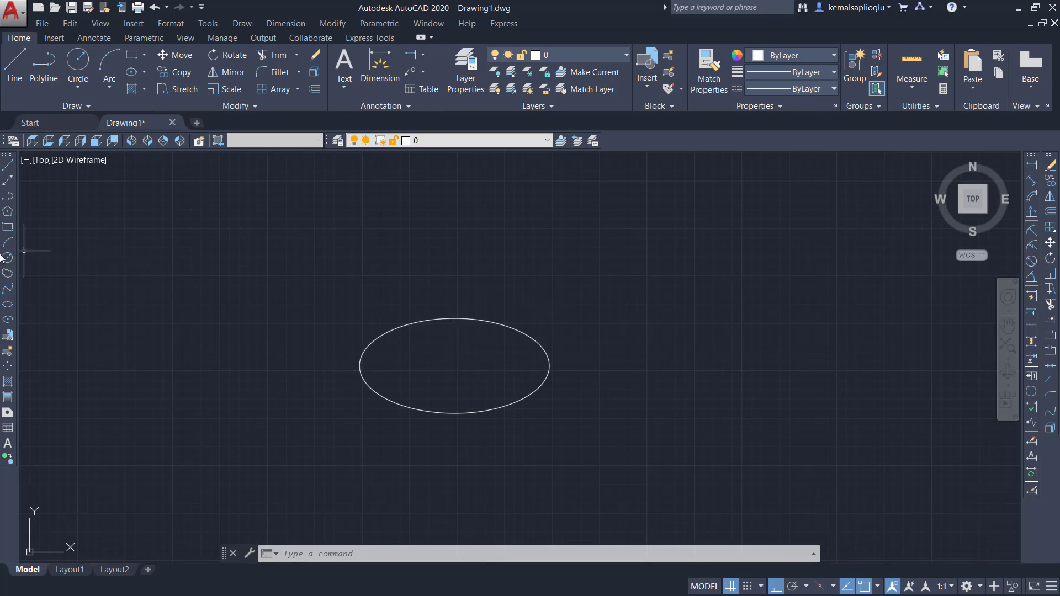
# Step: Try an ellipse with an axis endpoint at 100,100, then cancel the tilted result
pyautogui.click(9, 307)
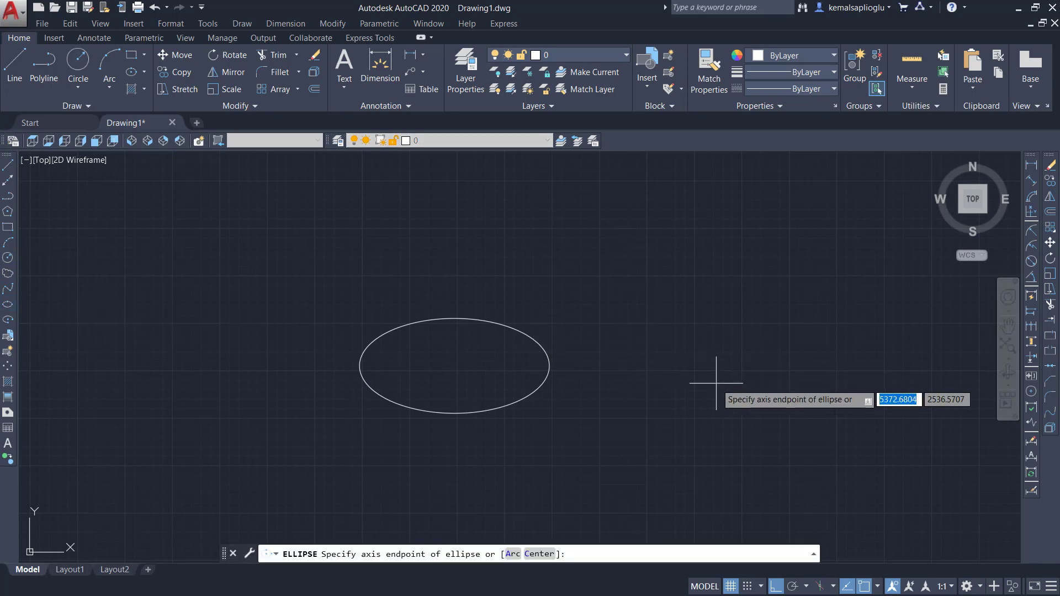
pyautogui.click(697, 374)
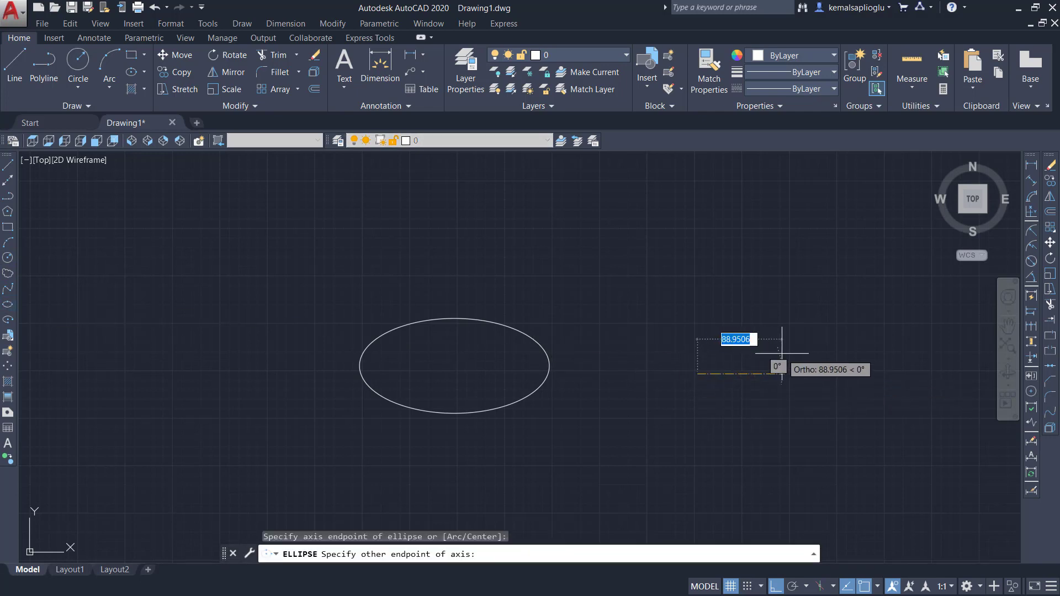
pyautogui.write('100')
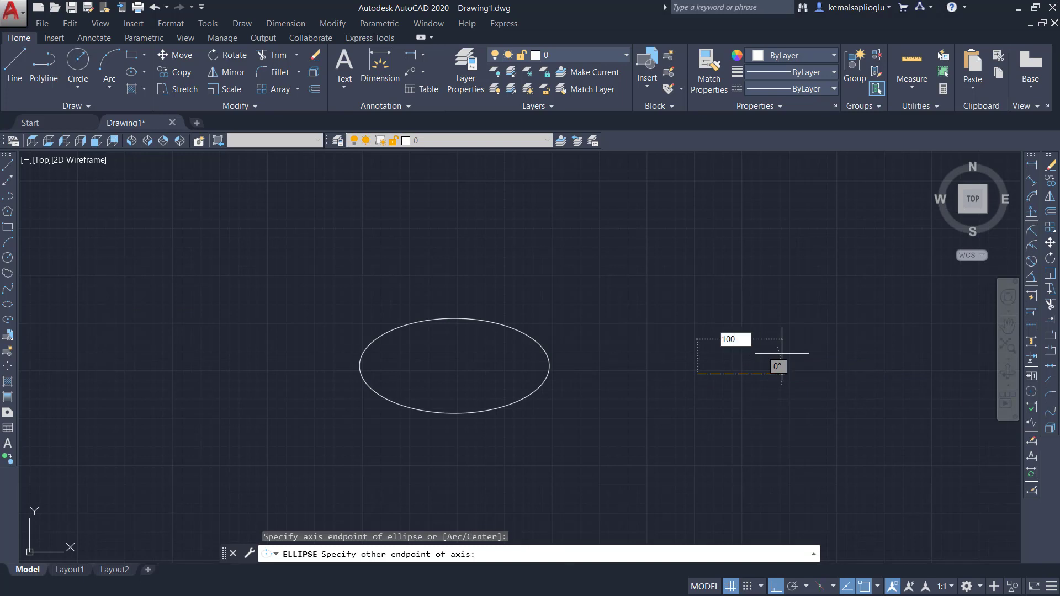
pyautogui.press('Tab')
pyautogui.write('1')
pyautogui.press('Return')
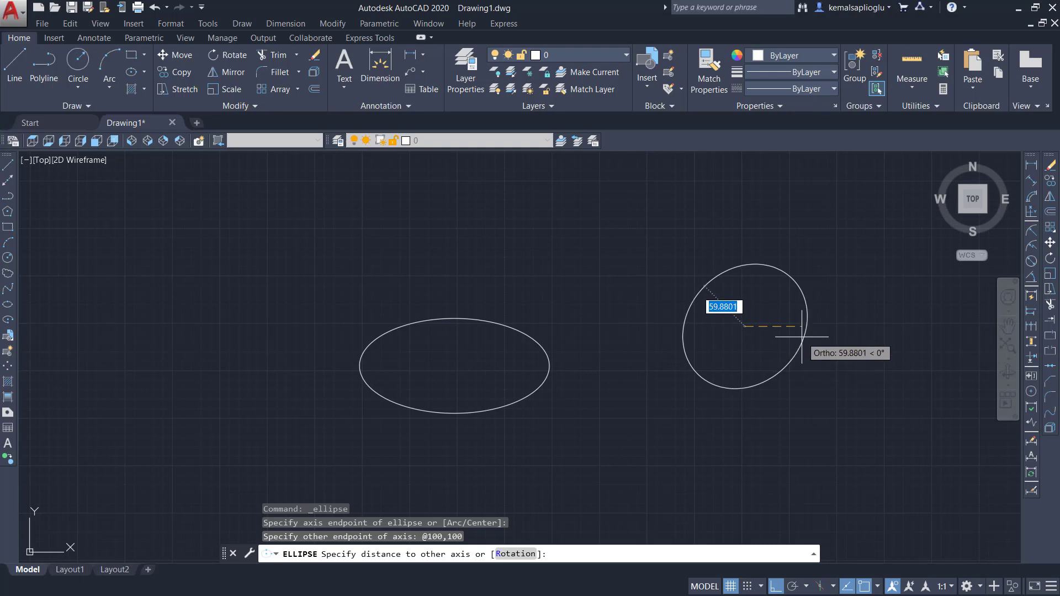
pyautogui.press('Escape')
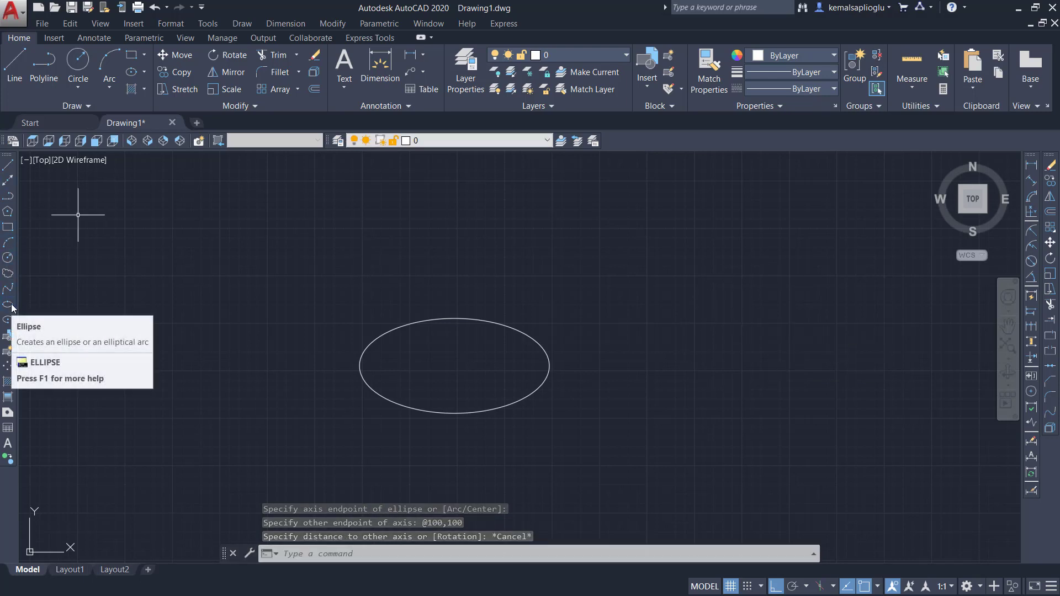
# Step: Draw a centre-based ellipse right of the first, with both half-axes 100
pyautogui.click(9, 305)
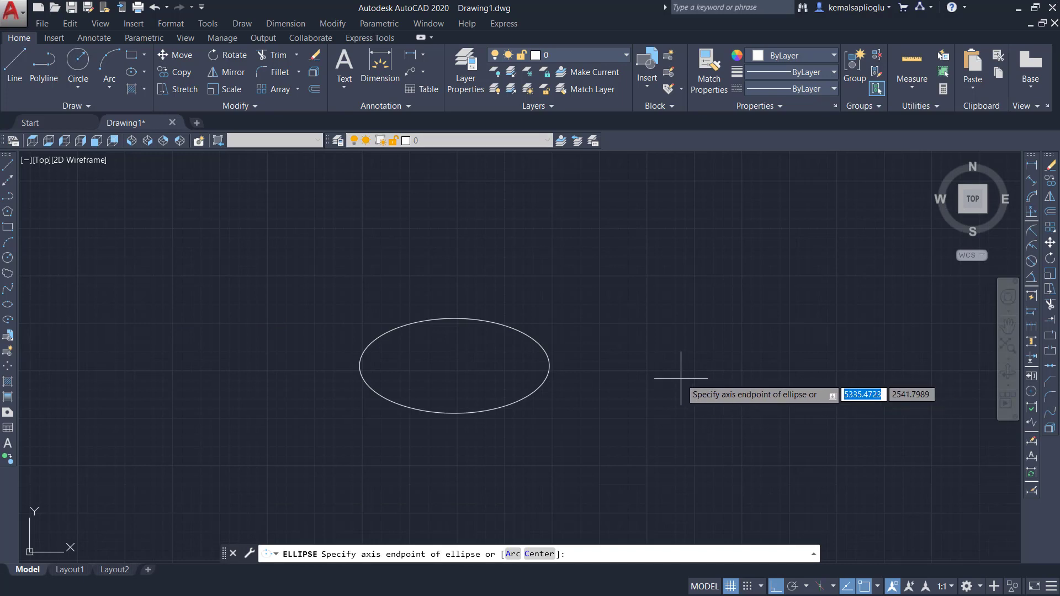
pyautogui.write('c')
pyautogui.press('Return')
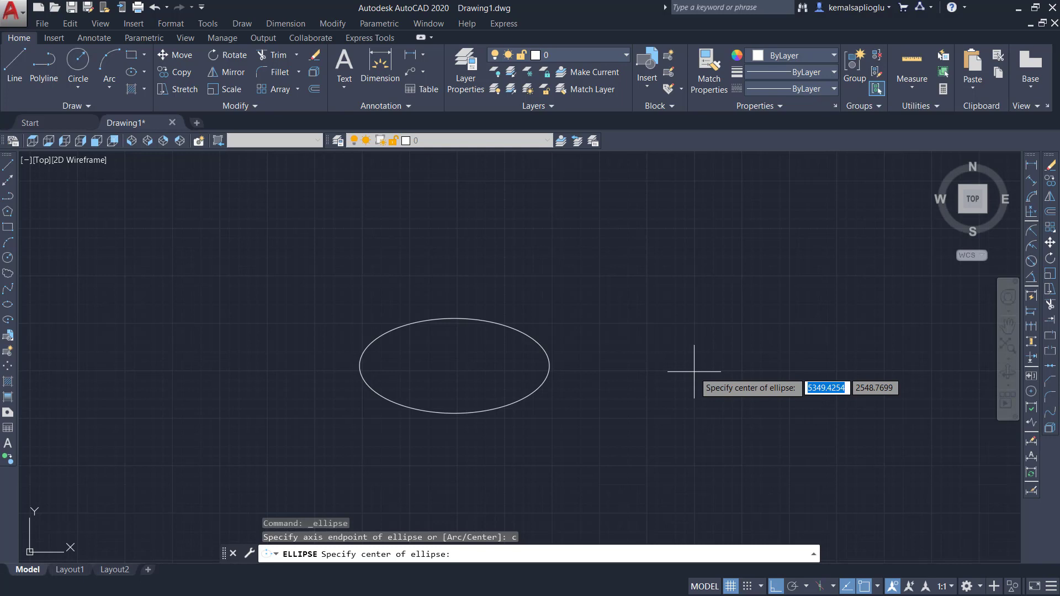
pyautogui.click(693, 372)
pyautogui.write('100')
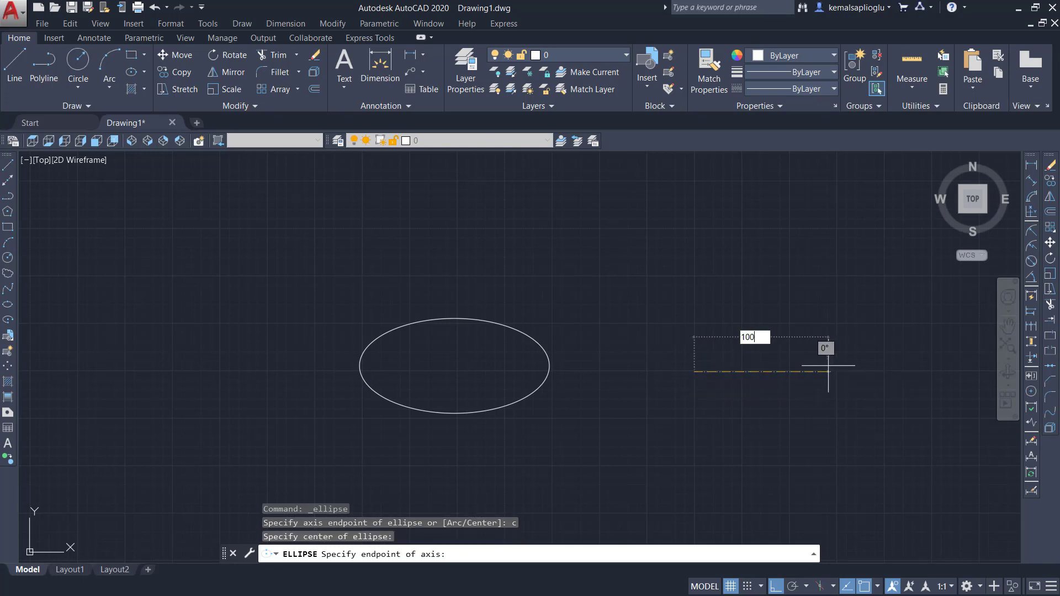
pyautogui.press('Return')
pyautogui.write('100')
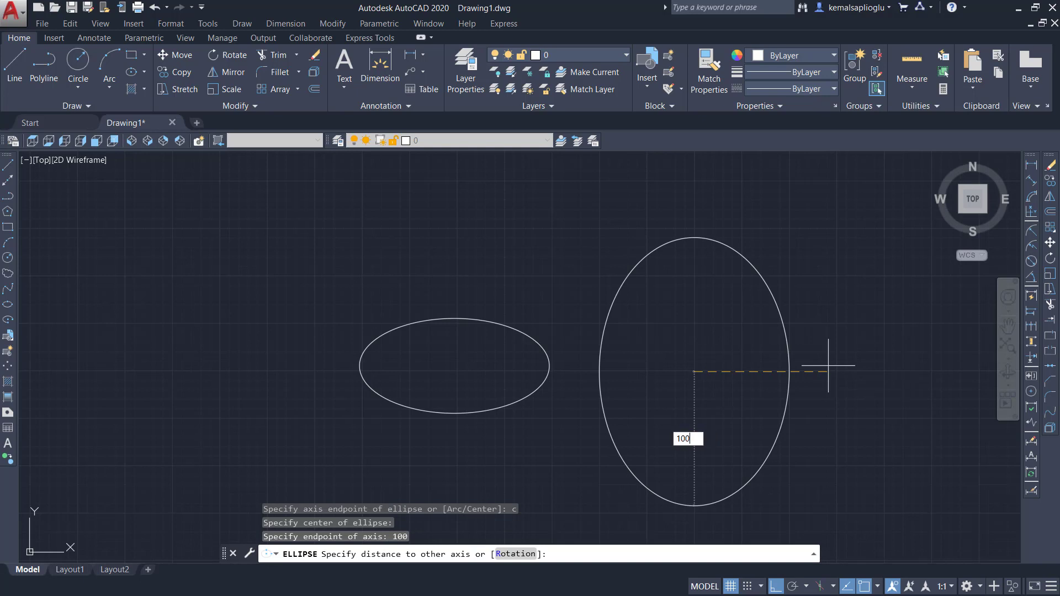
pyautogui.press('Return')
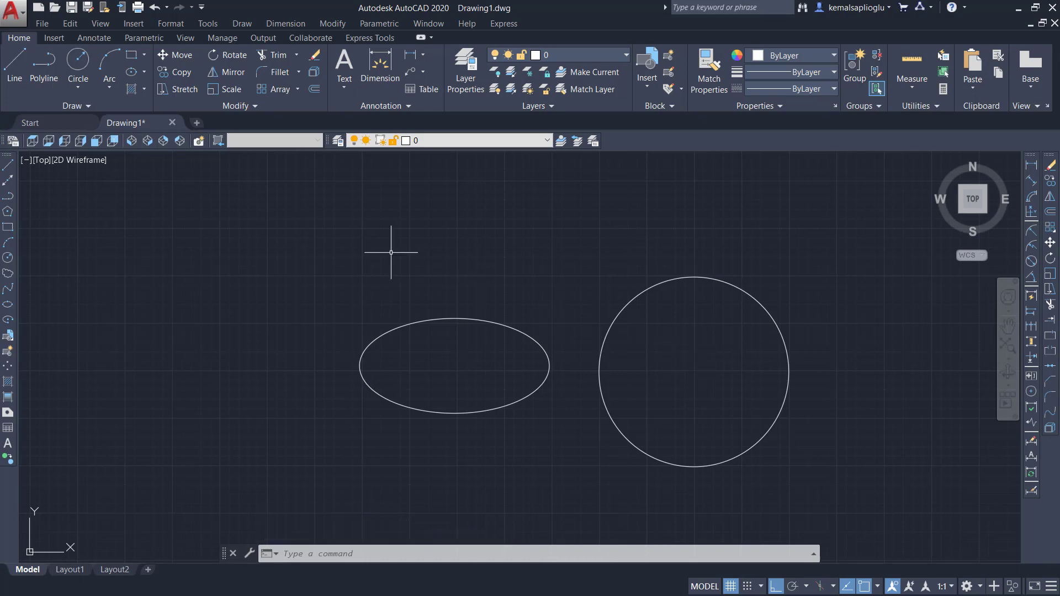
# Step: Pan the view and draw a rectangle above the first ellipse
pyautogui.scroll(-2, 425, 245)
pyautogui.moveTo(454, 255); pyautogui.dragTo(295, 313, button='middle')
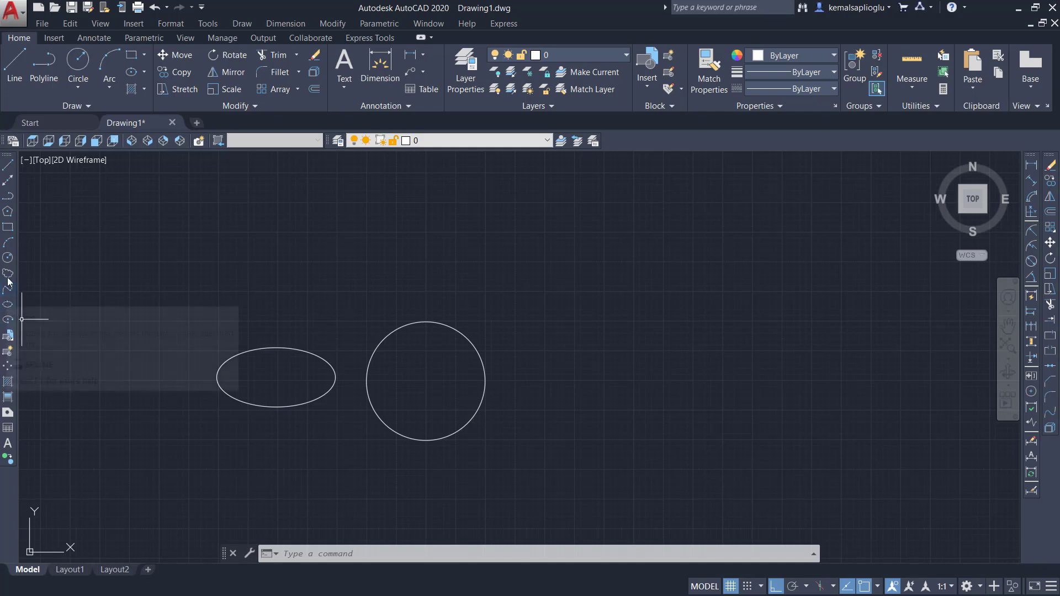
pyautogui.click(8, 227)
pyautogui.click(291, 224)
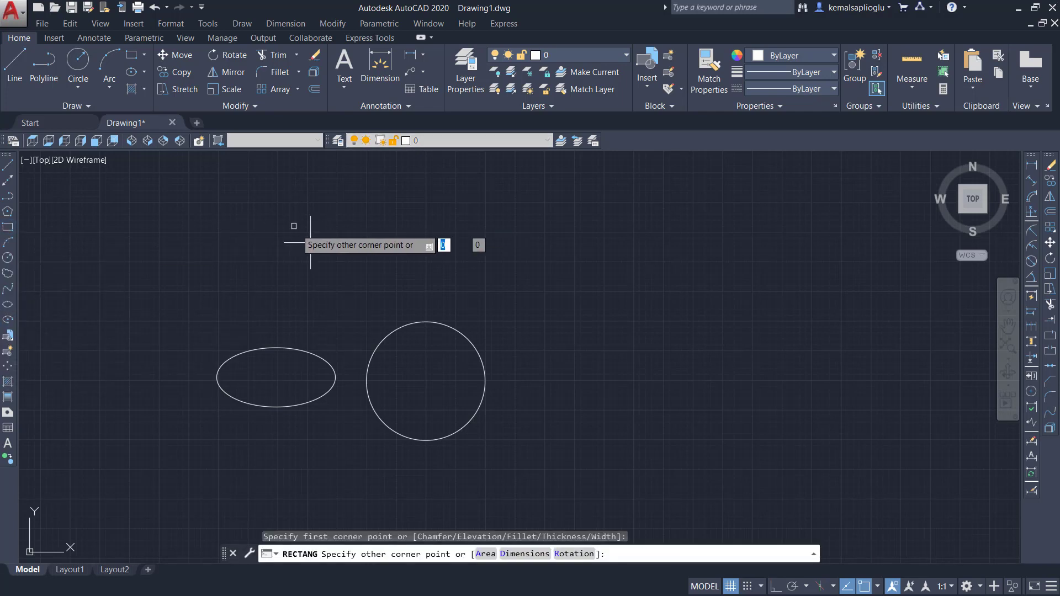
pyautogui.click(414, 261)
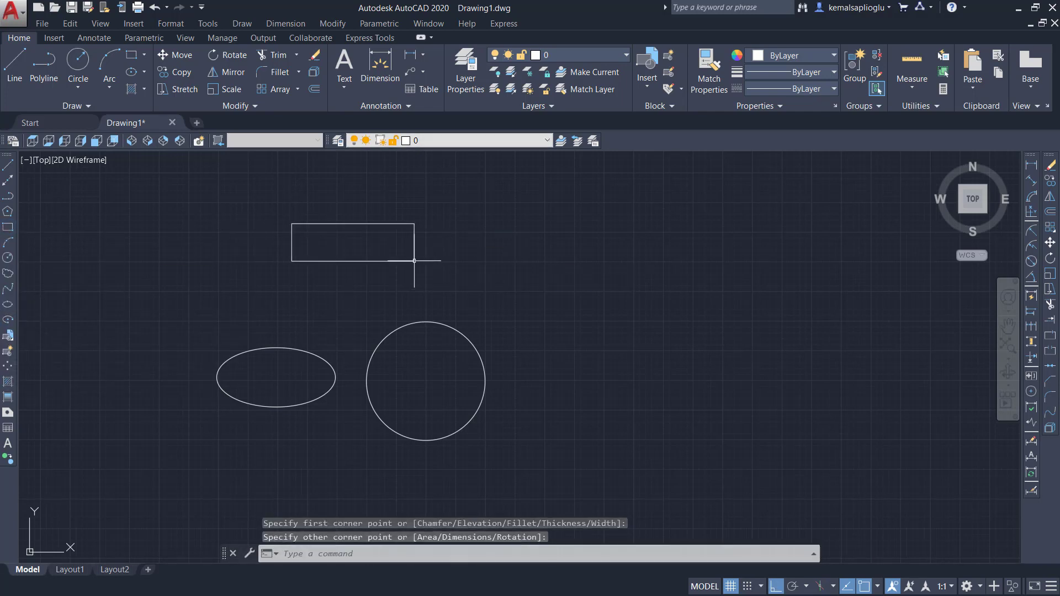
# Step: Copy the rectangle to a position further right
pyautogui.click(393, 223)
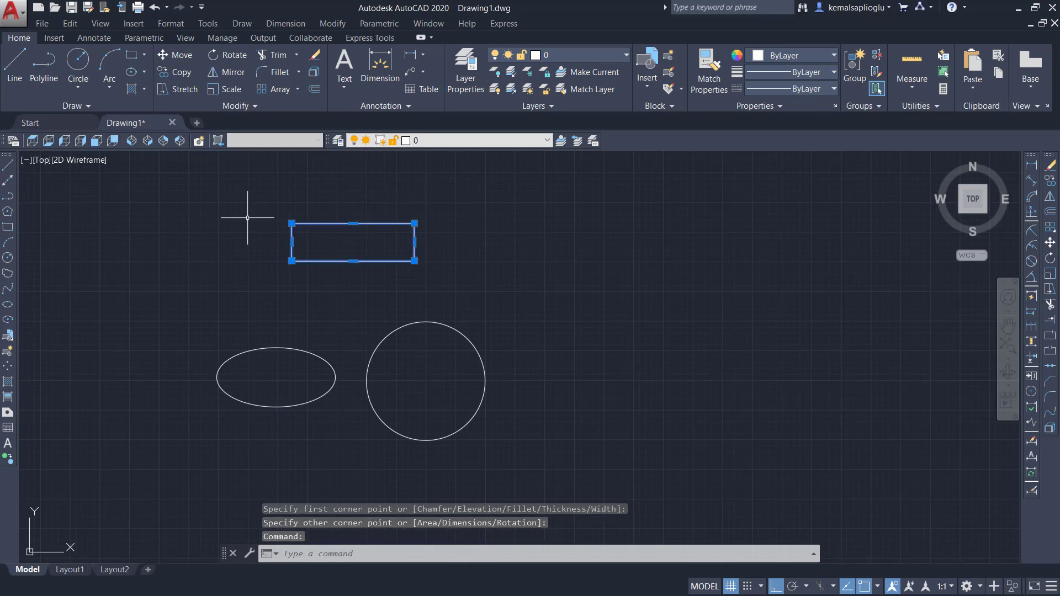
pyautogui.click(1050, 180)
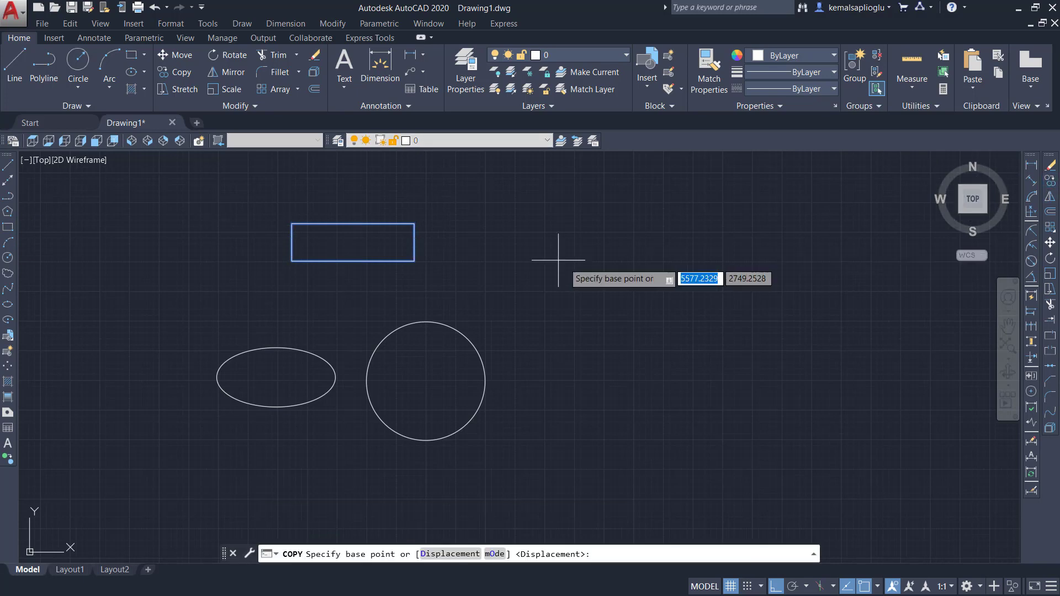
pyautogui.click(293, 239)
pyautogui.click(595, 242)
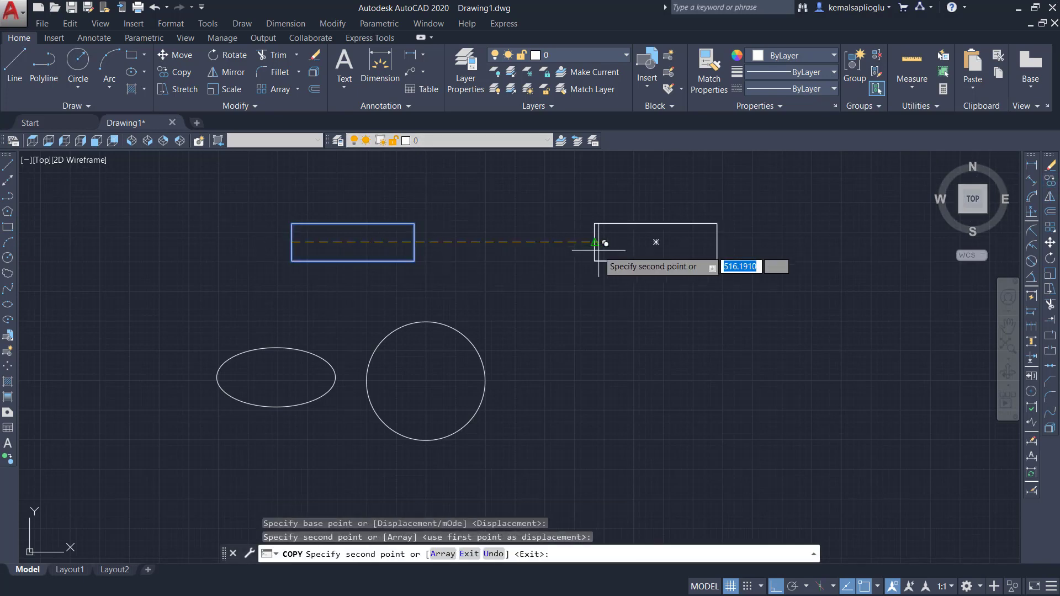
pyautogui.press('Escape')
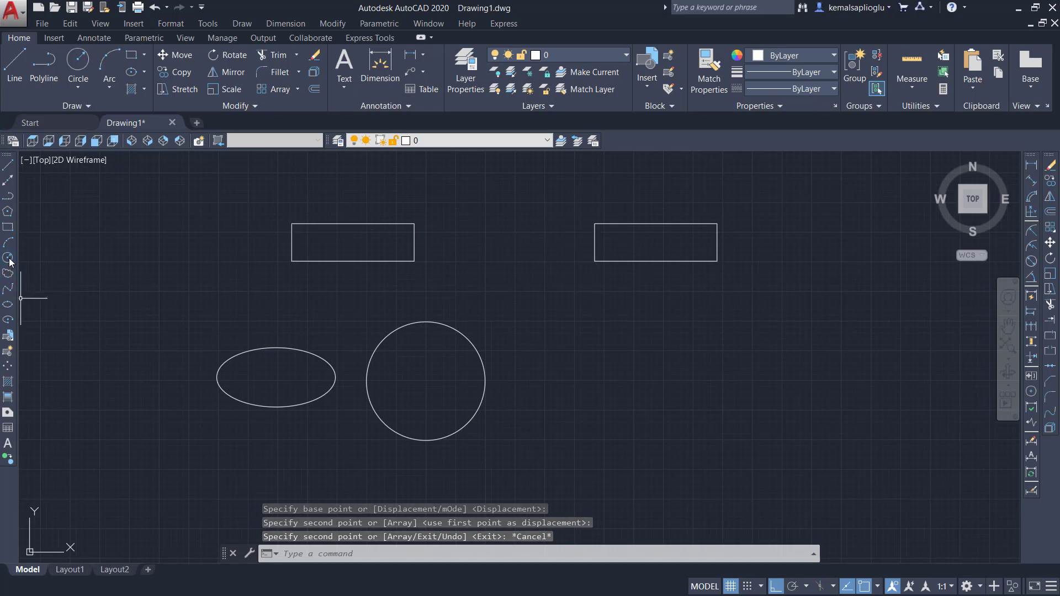
# Step: Draw an axis-endpoint ellipse from the left rectangle's right midpoint to the right rectangle's left midpoint
pyautogui.click(9, 304)
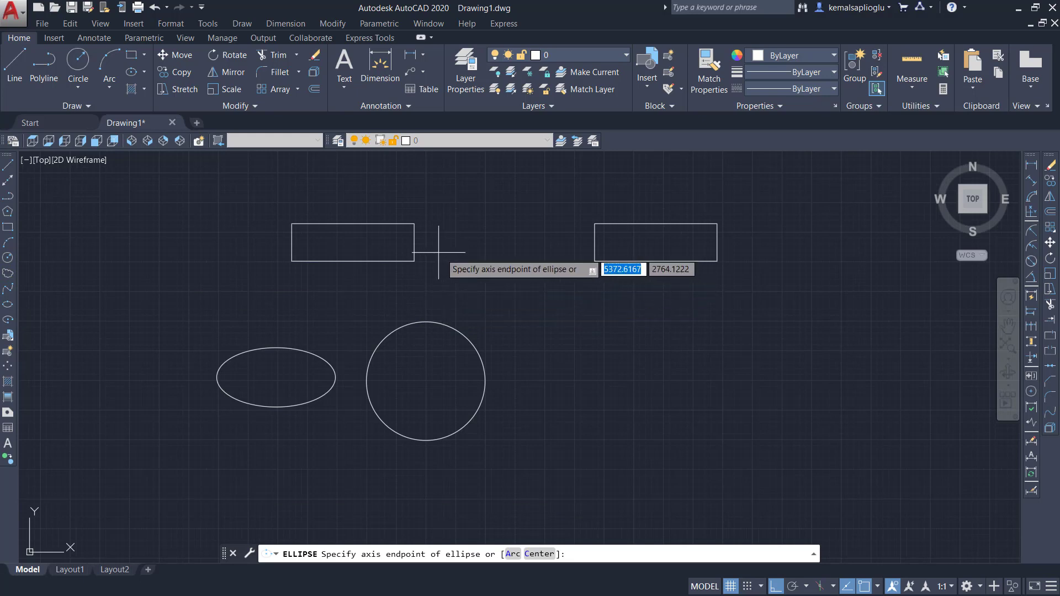
pyautogui.click(144, 72)
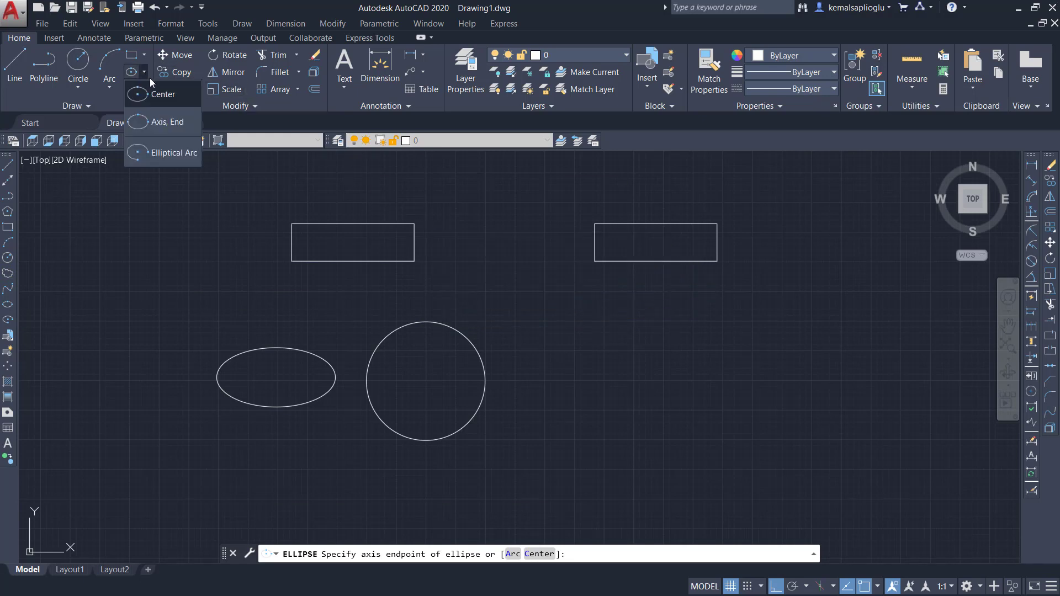
pyautogui.click(169, 124)
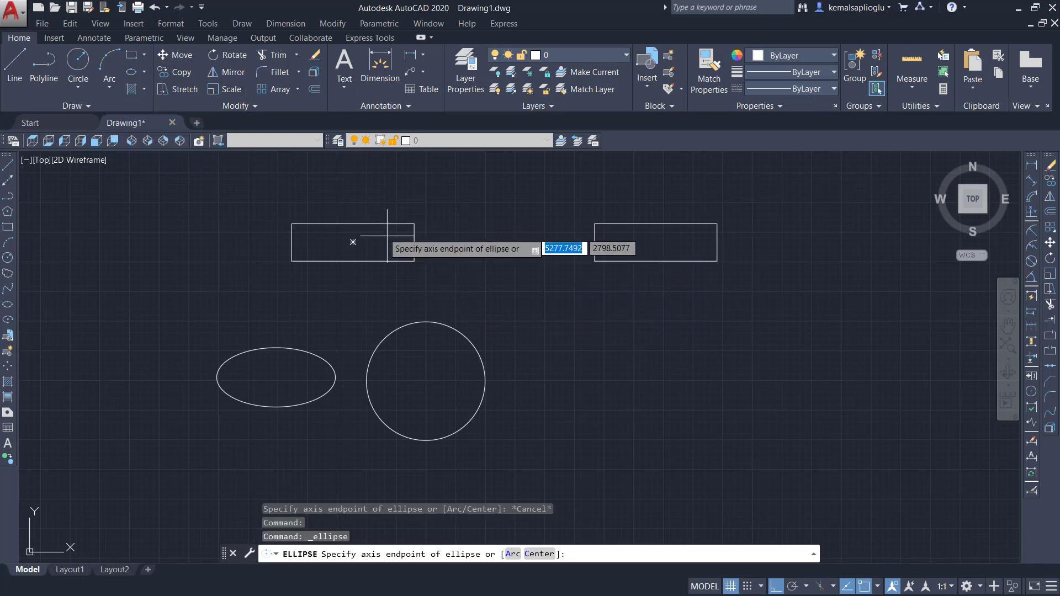
pyautogui.click(414, 242)
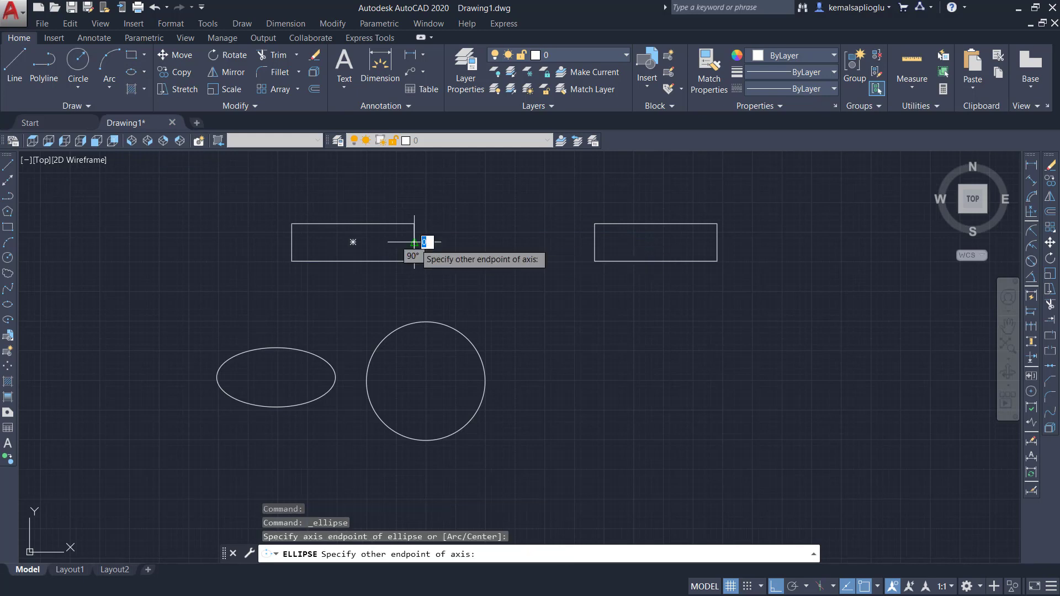
pyautogui.click(595, 241)
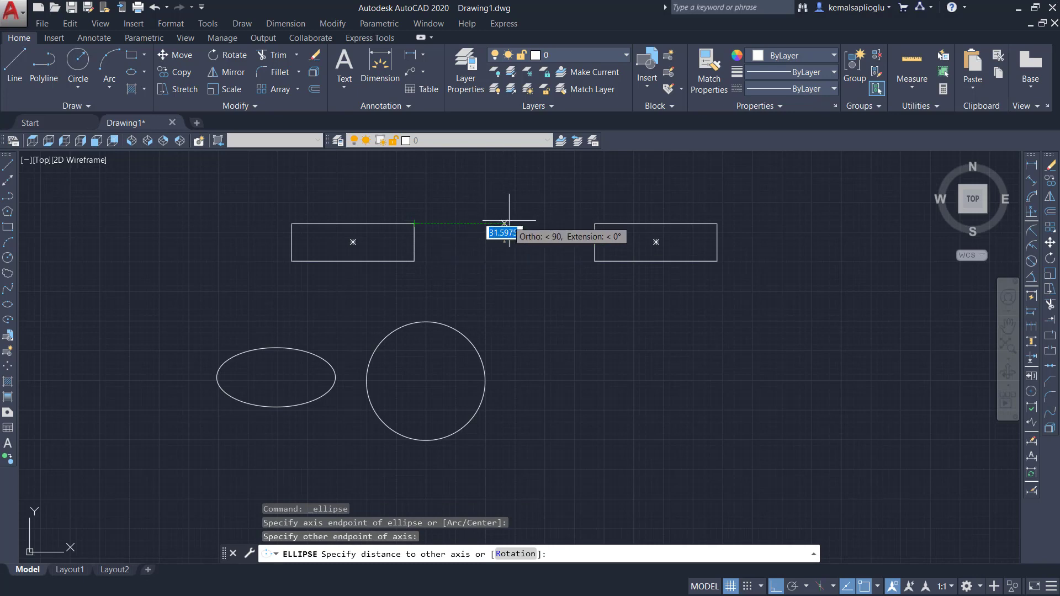
pyautogui.click(504, 224)
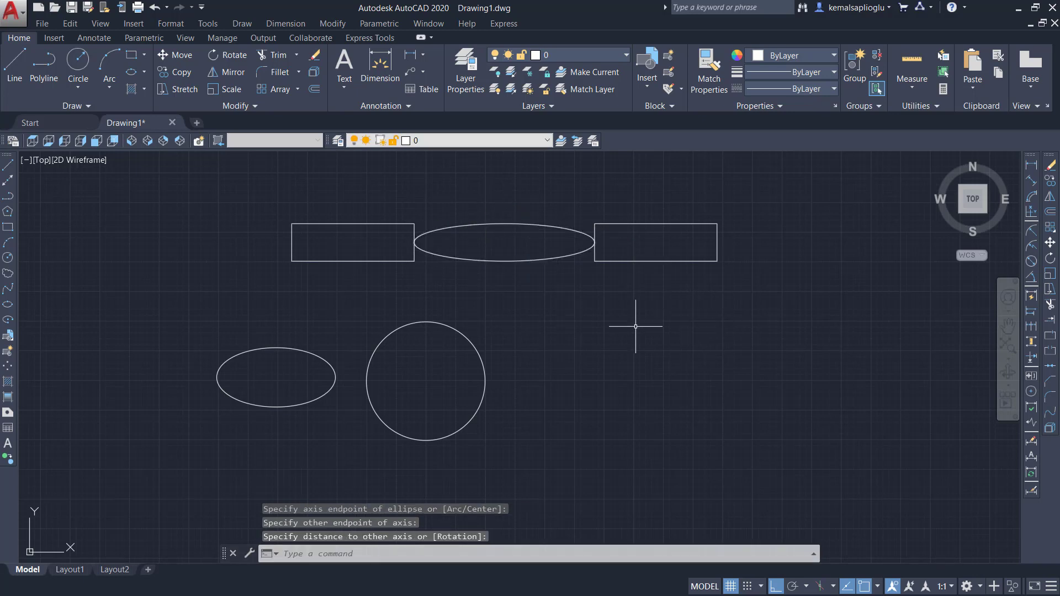
# Step: Window-select the lower ellipse and circle and erase them
pyautogui.click(171, 305)
pyautogui.click(627, 473)
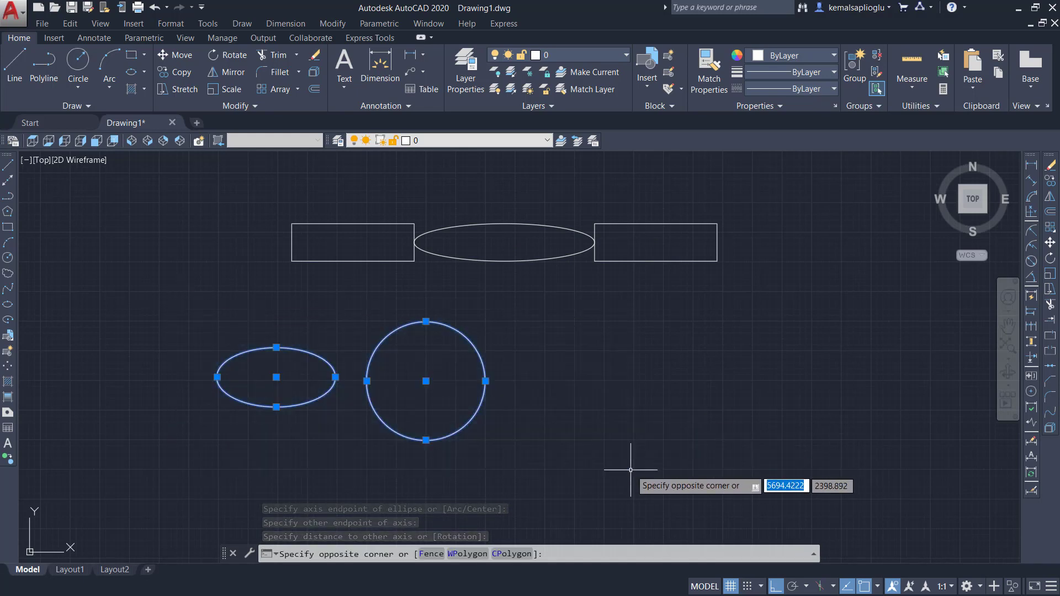
pyautogui.press('Delete')
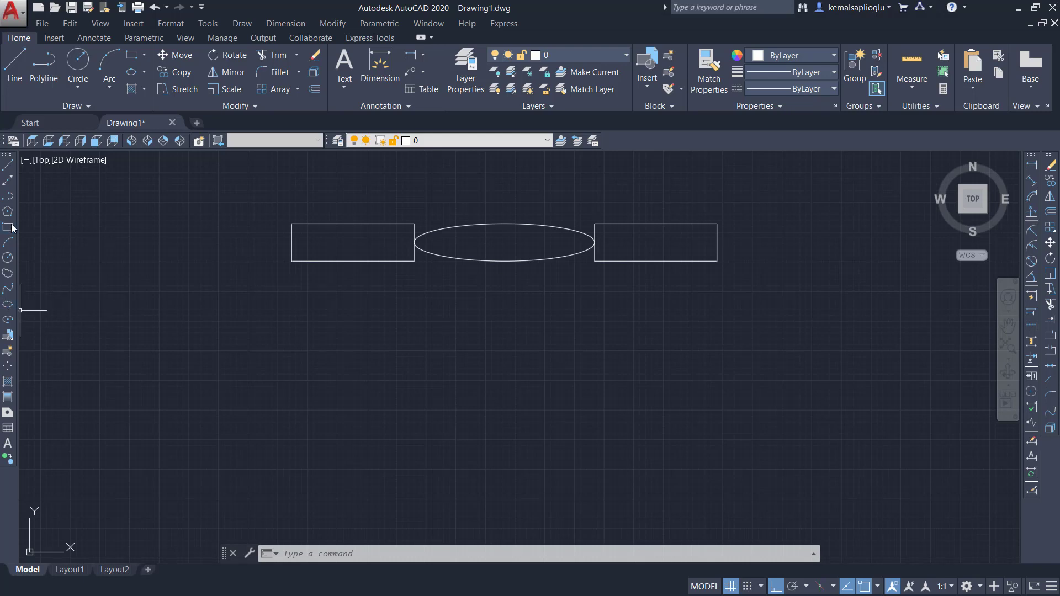
# Step: Draw a horizontal line below the rectangles and ellipse
pyautogui.click(8, 165)
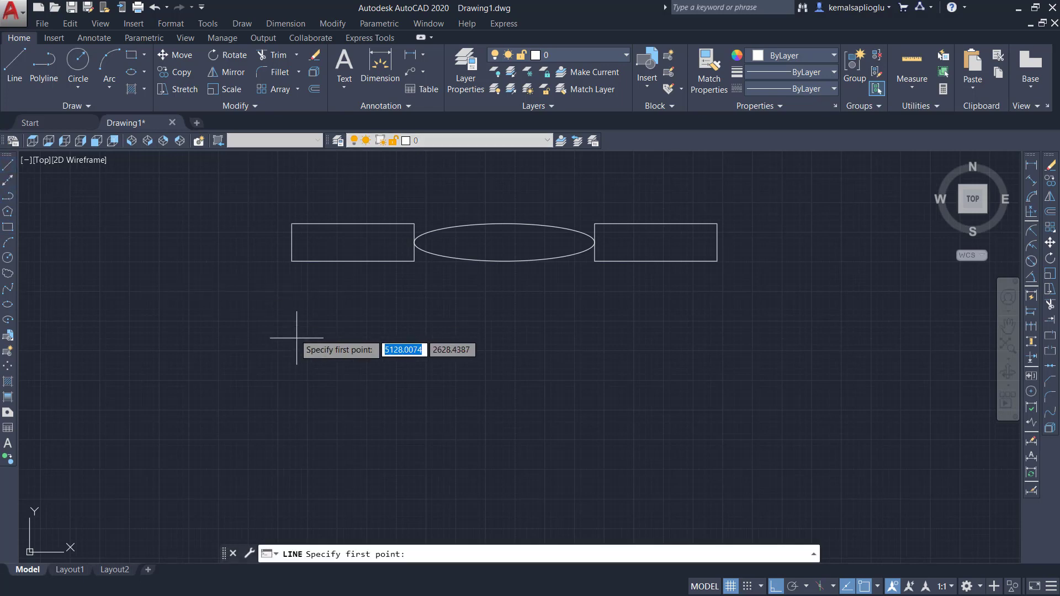
pyautogui.click(281, 350)
pyautogui.click(515, 350)
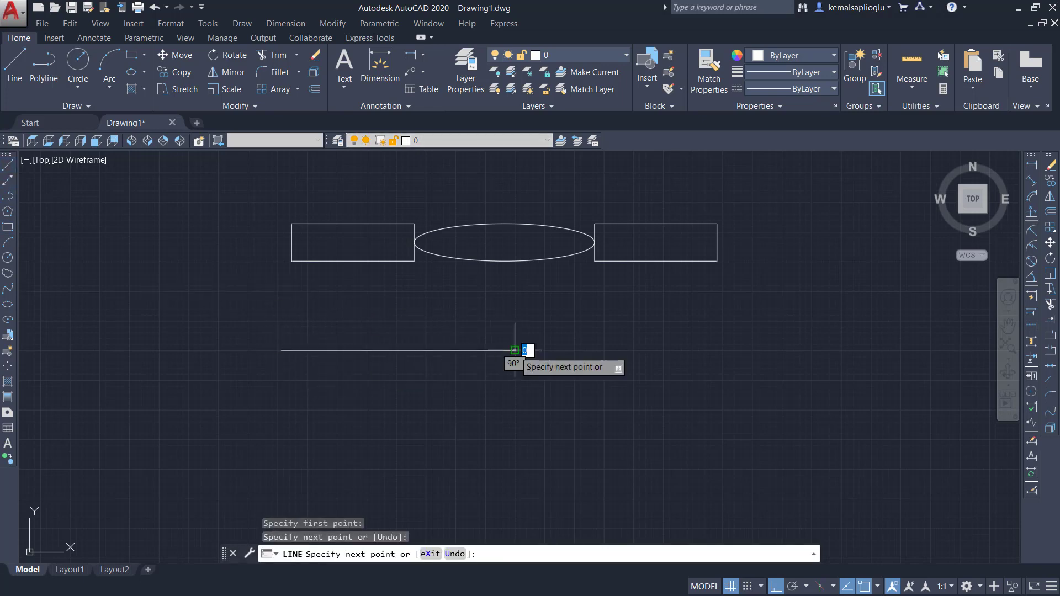
pyautogui.press('Escape')
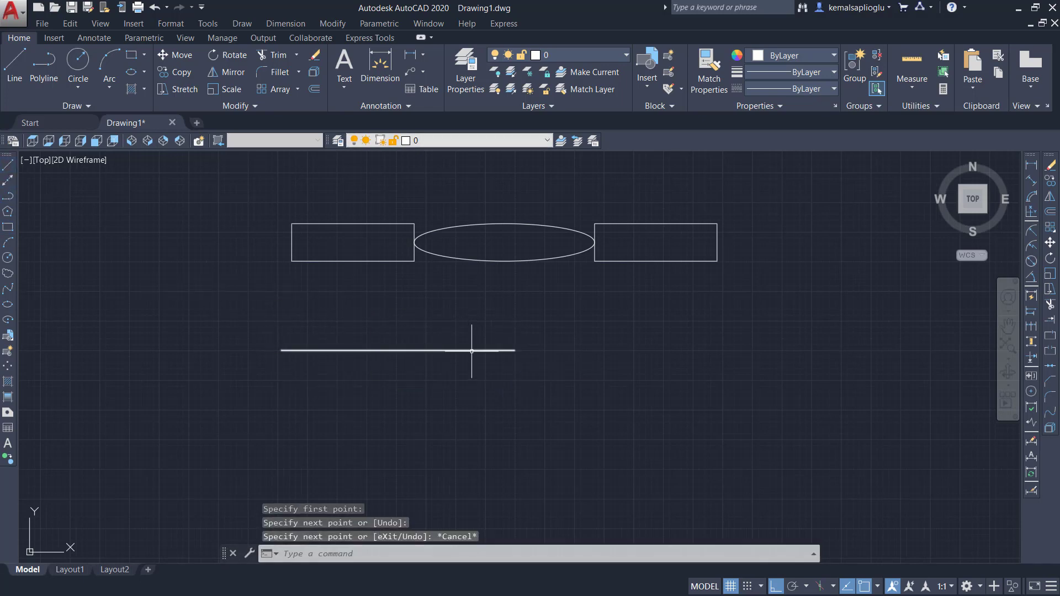
# Step: Copy the horizontal line straight down a short distance beneath it
pyautogui.click(472, 351)
pyautogui.click(1049, 181)
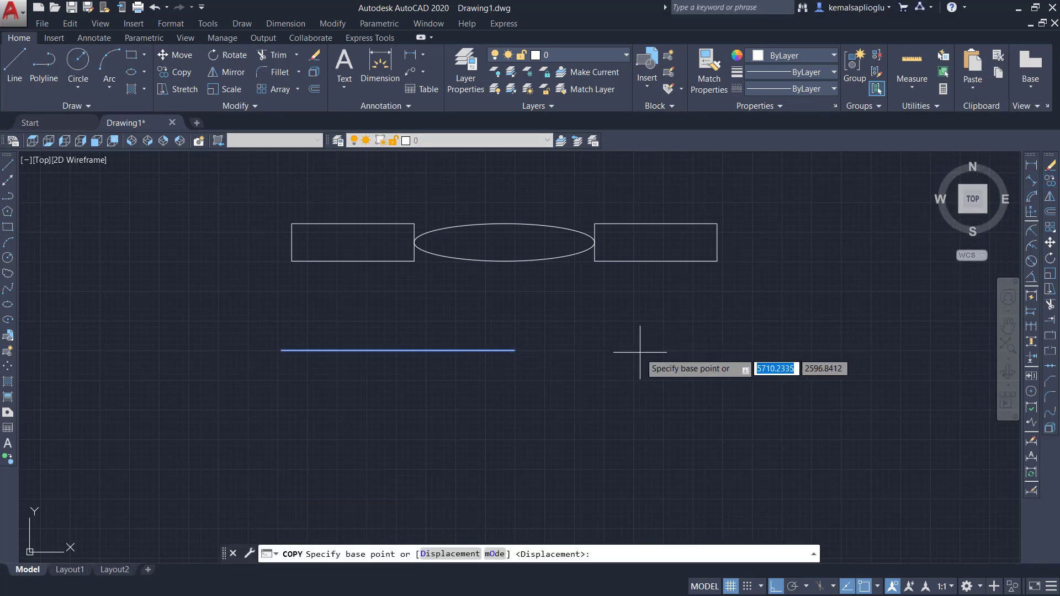
pyautogui.click(643, 354)
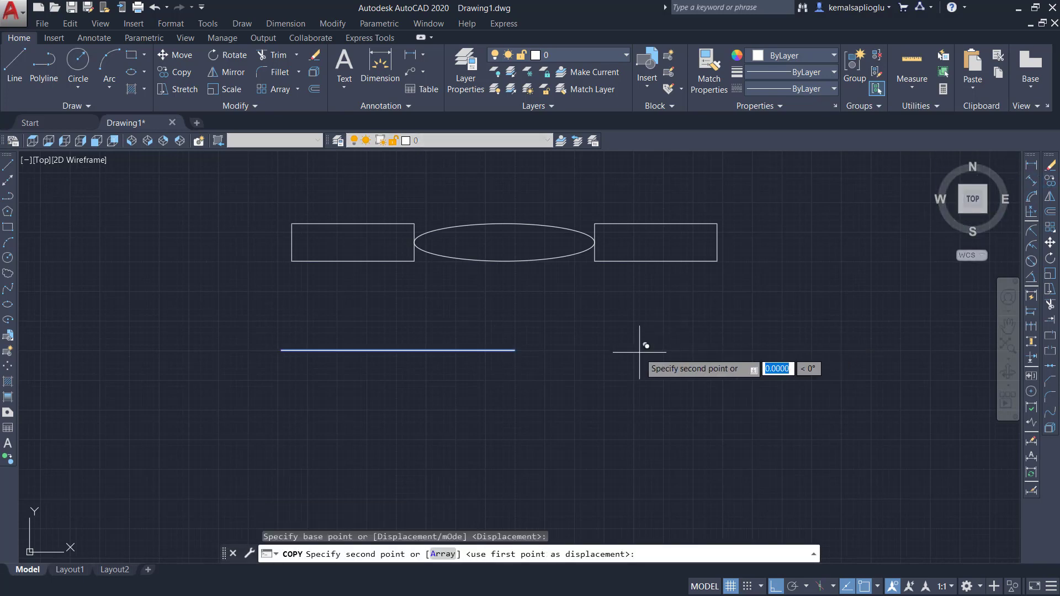
pyautogui.click(643, 401)
pyautogui.press('Escape')
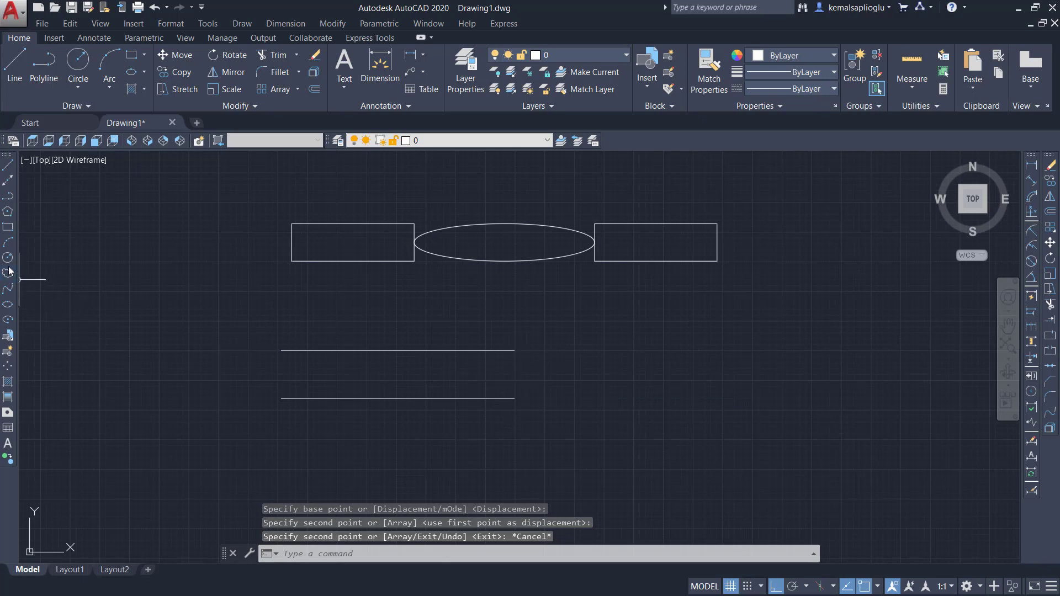
# Step: Draw a narrow axis-endpoint ellipse joining the right ends of the two parallel lines
pyautogui.click(8, 304)
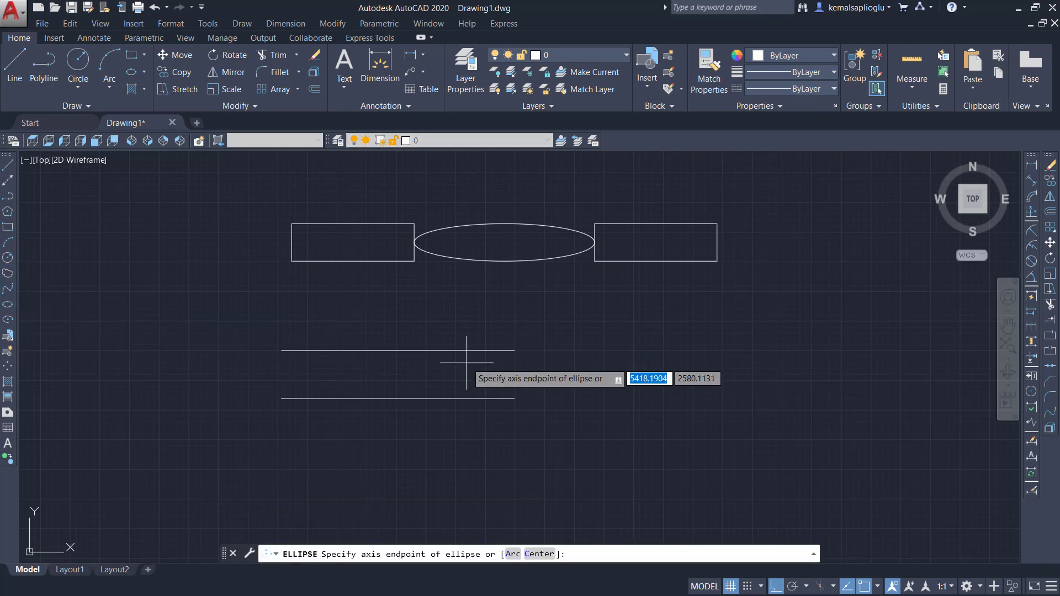
pyautogui.press('Escape')
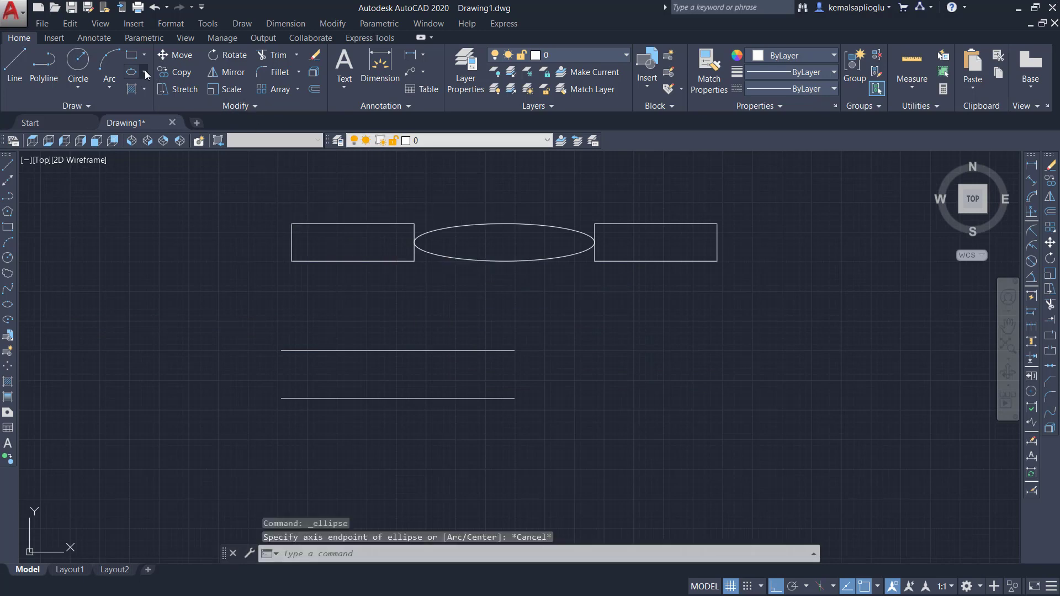
pyautogui.click(143, 71)
pyautogui.click(164, 127)
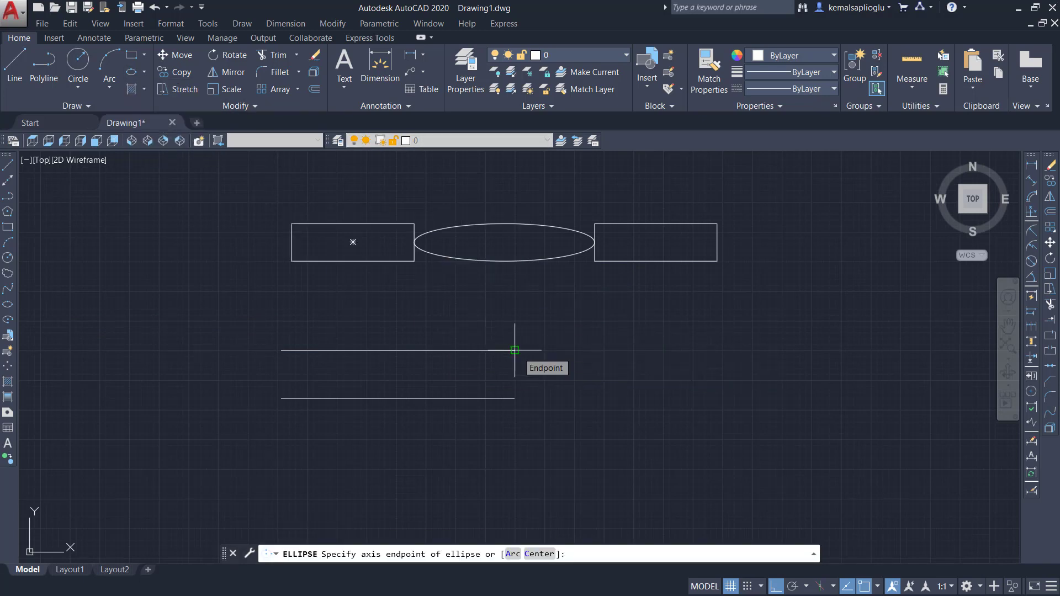
pyautogui.click(514, 350)
pyautogui.click(514, 398)
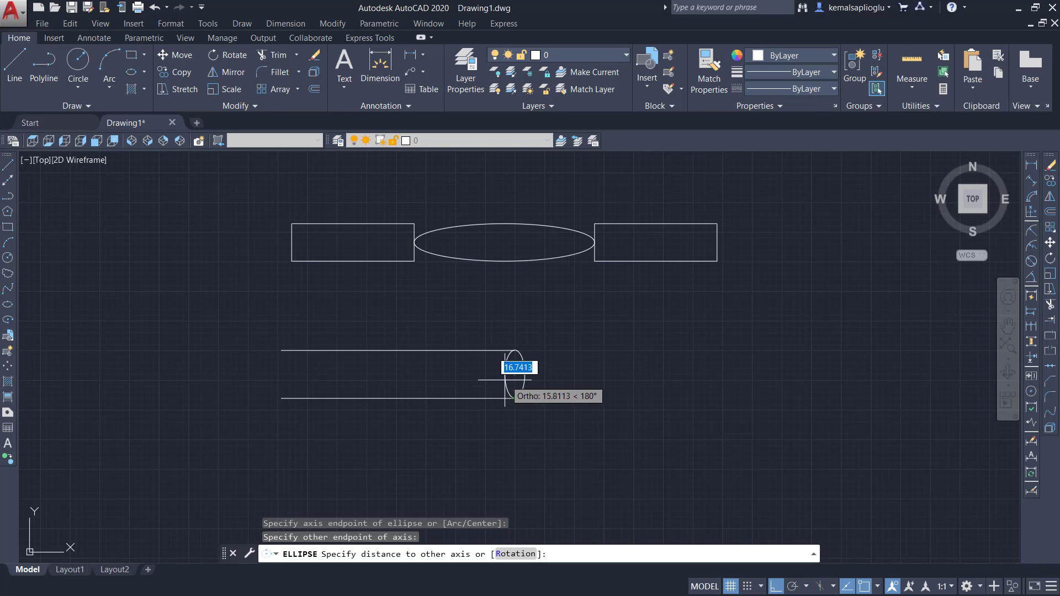
pyautogui.click(505, 380)
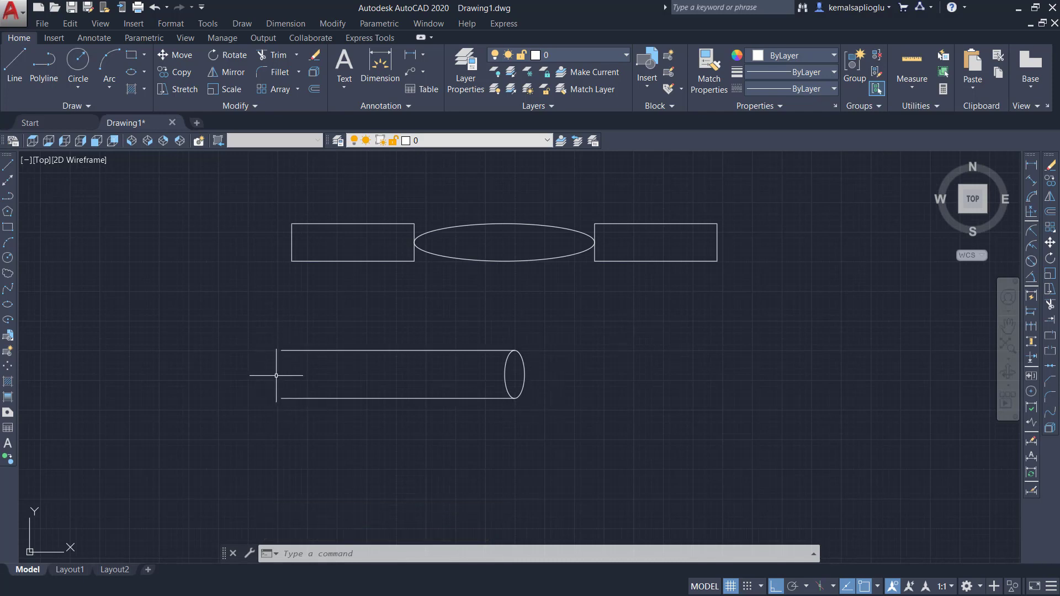
# Step: Draw an elliptical arc right of the cylinder, keeping the left half from top to bottom
pyautogui.click(9, 322)
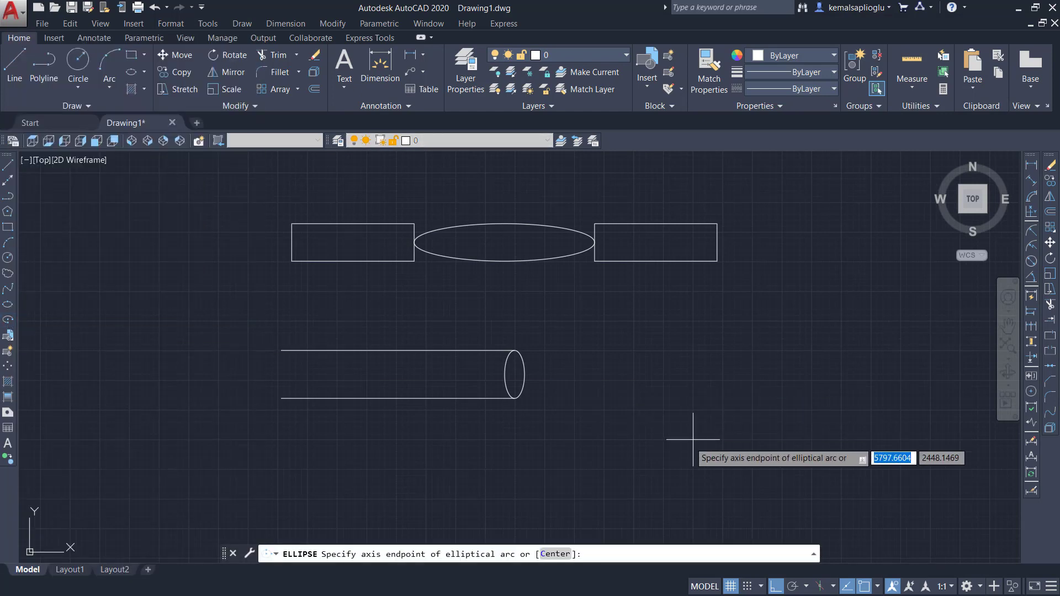
pyautogui.click(683, 410)
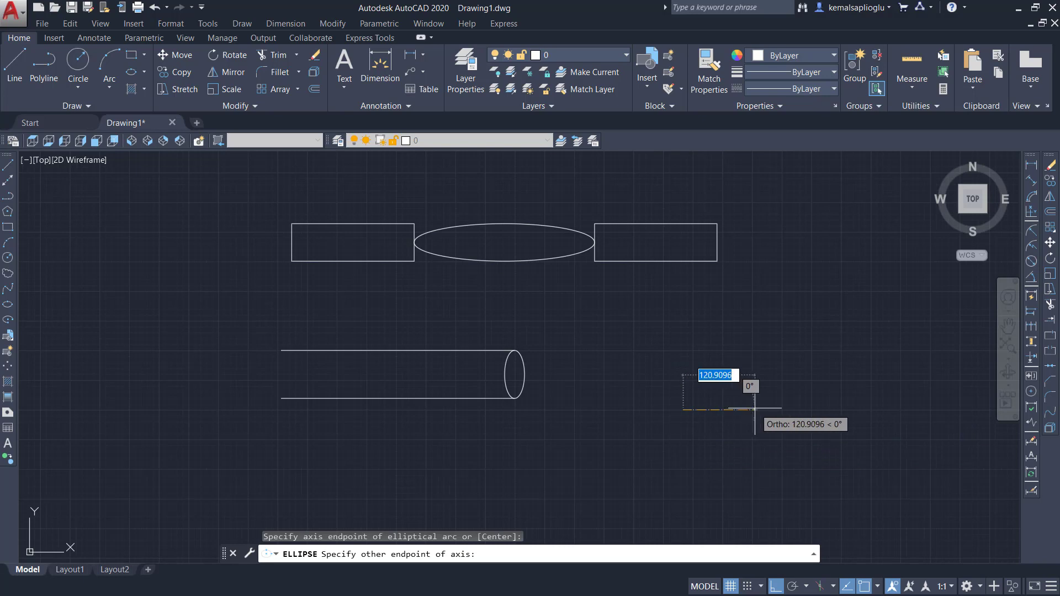
pyautogui.click(754, 409)
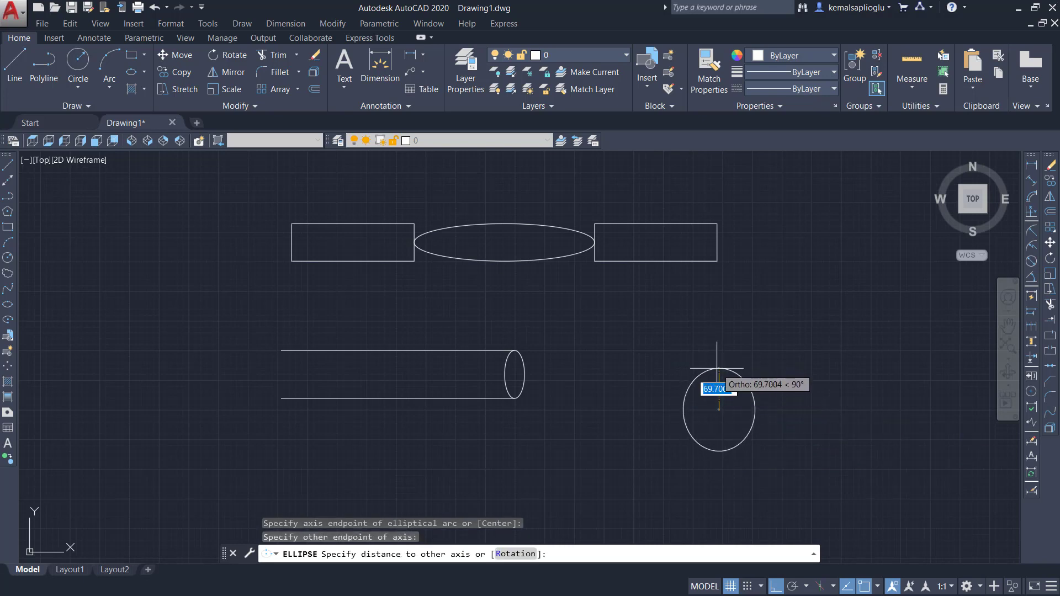
pyautogui.click(717, 368)
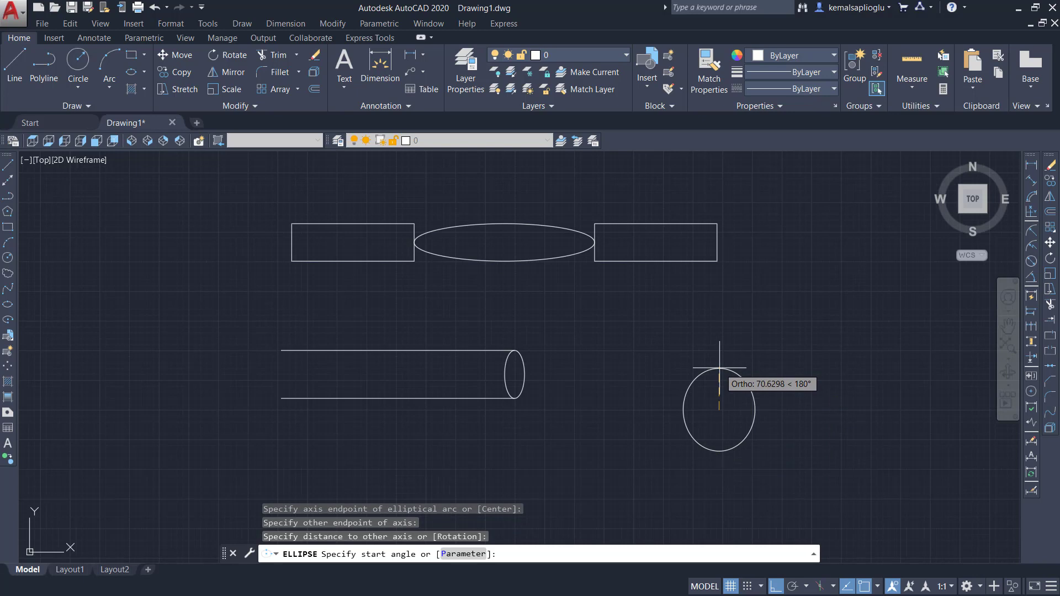
pyautogui.click(718, 367)
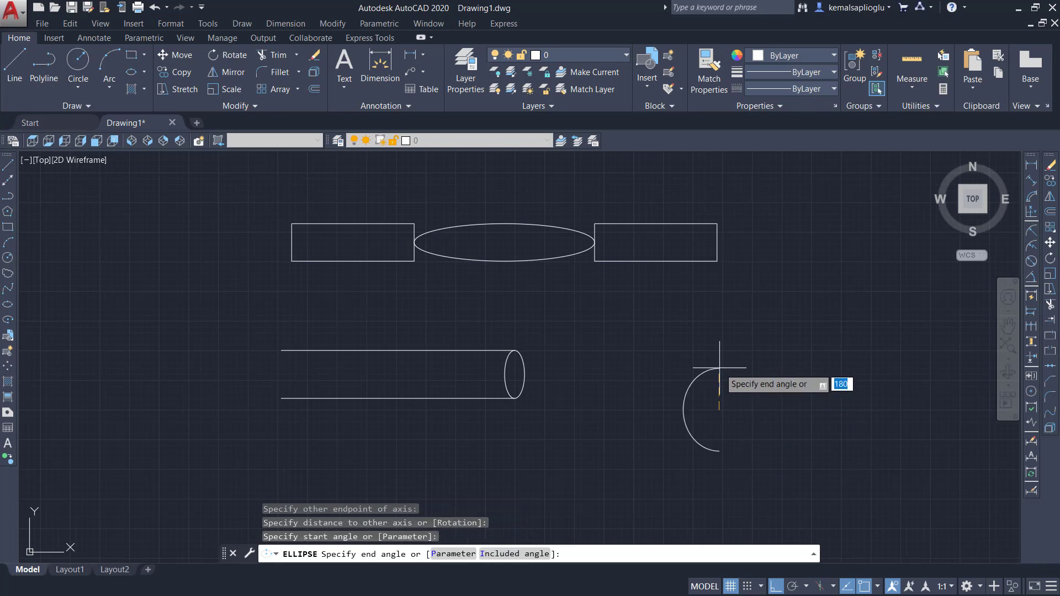
pyautogui.click(716, 448)
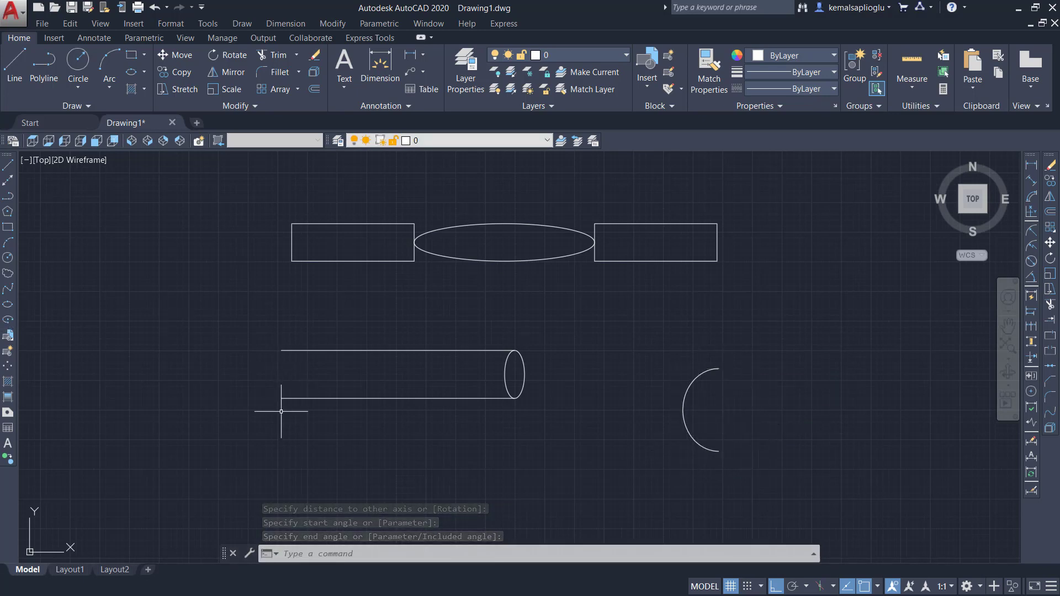
# Step: Draw a narrow elliptical arc between the lines' left endpoints, from top to bottom
pyautogui.click(8, 320)
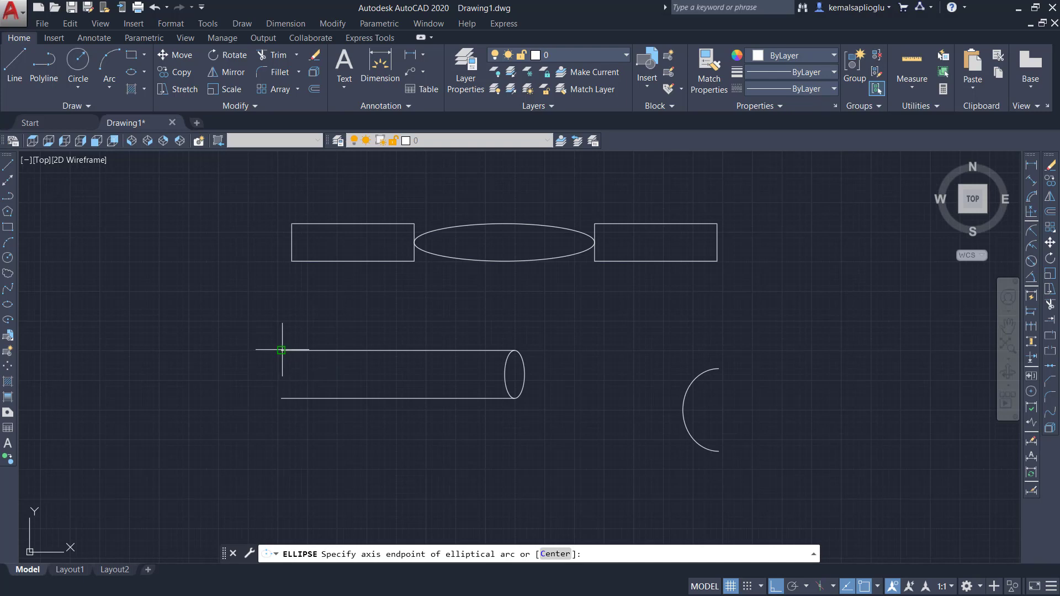
pyautogui.click(281, 350)
pyautogui.click(281, 398)
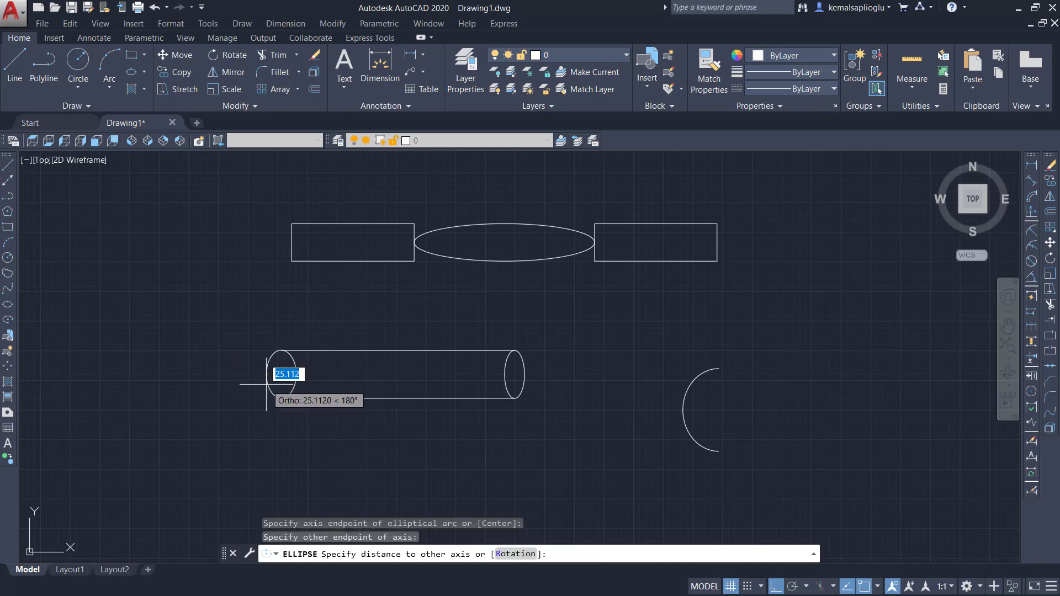
pyautogui.click(269, 385)
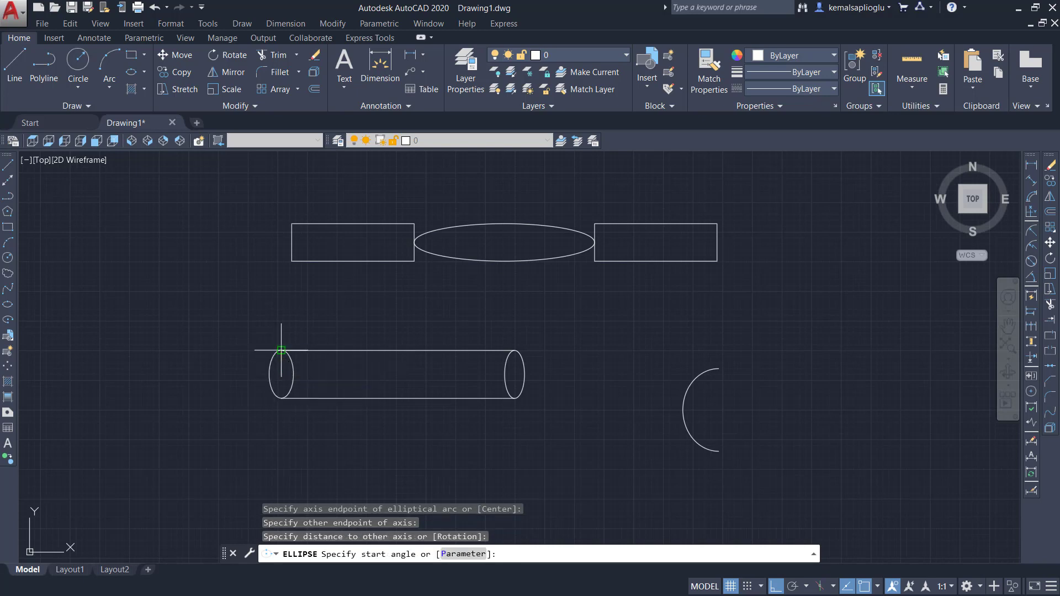
pyautogui.click(281, 350)
pyautogui.click(281, 397)
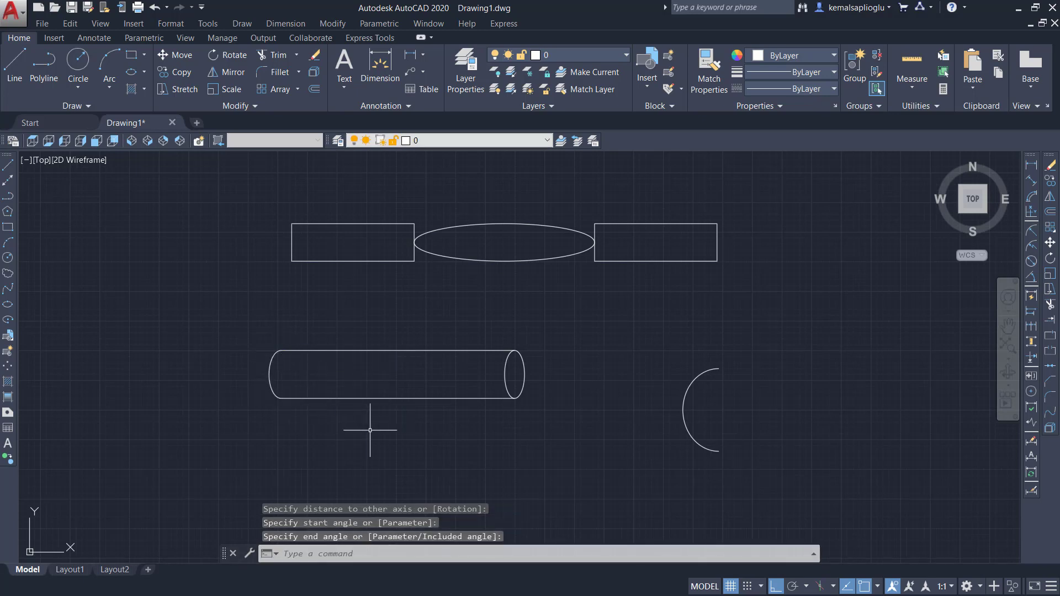